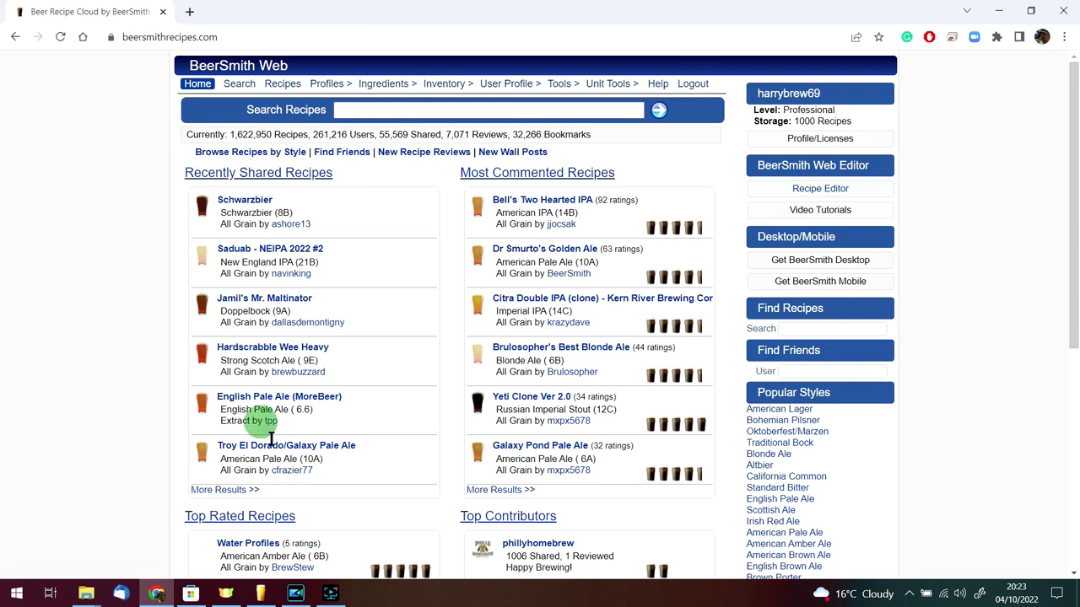
# Step: In BeerSmith 3, open the Fermentables, Mash Profiles and Equipment tabs, showing the Harrisons and Test profiles
pyautogui.click(262, 594)
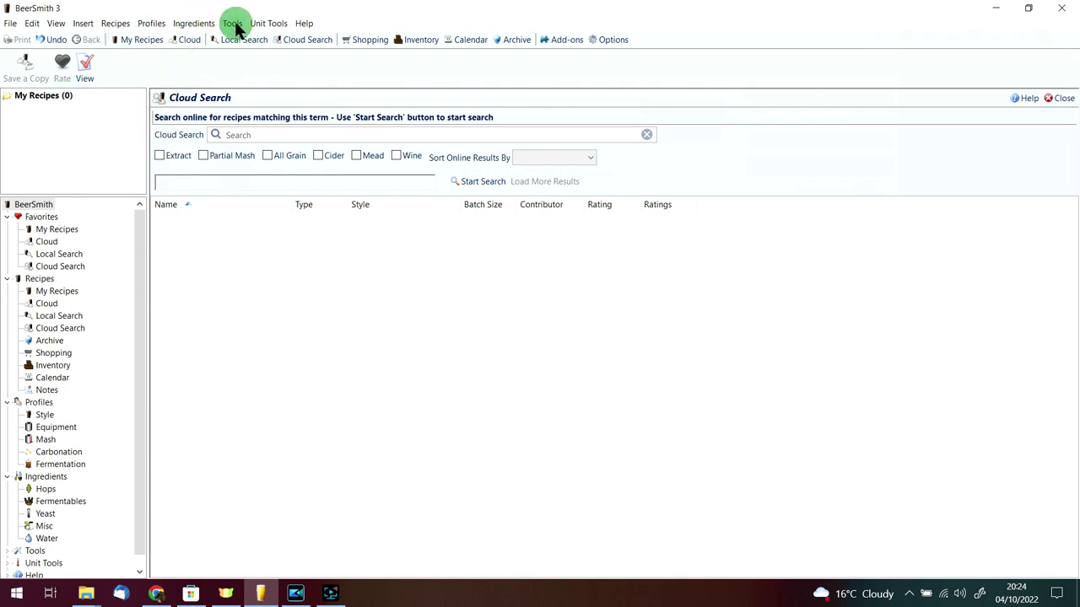
pyautogui.click(180, 24)
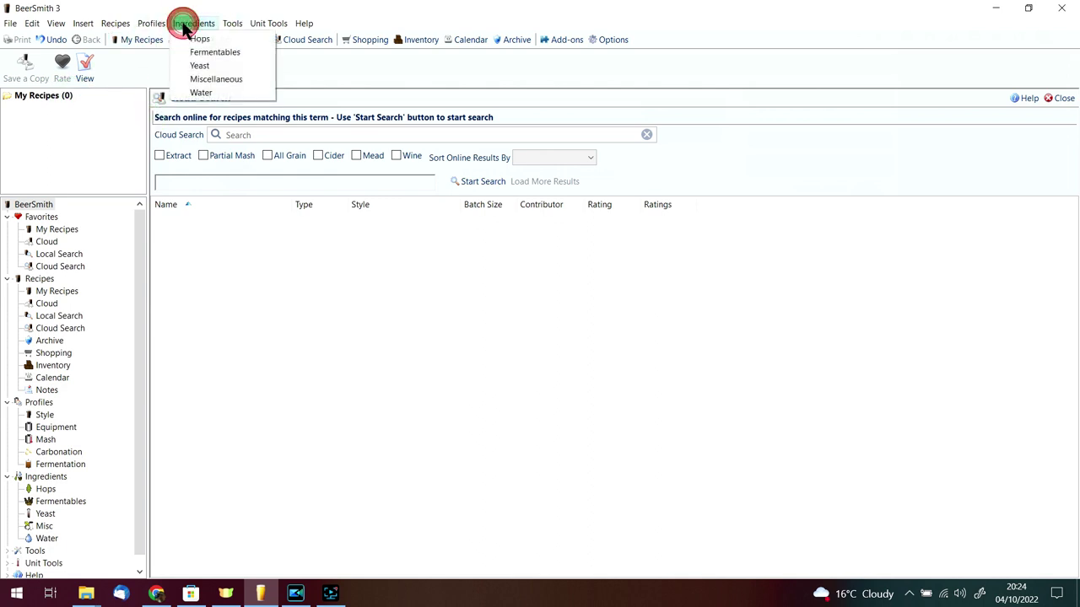
pyautogui.click(212, 52)
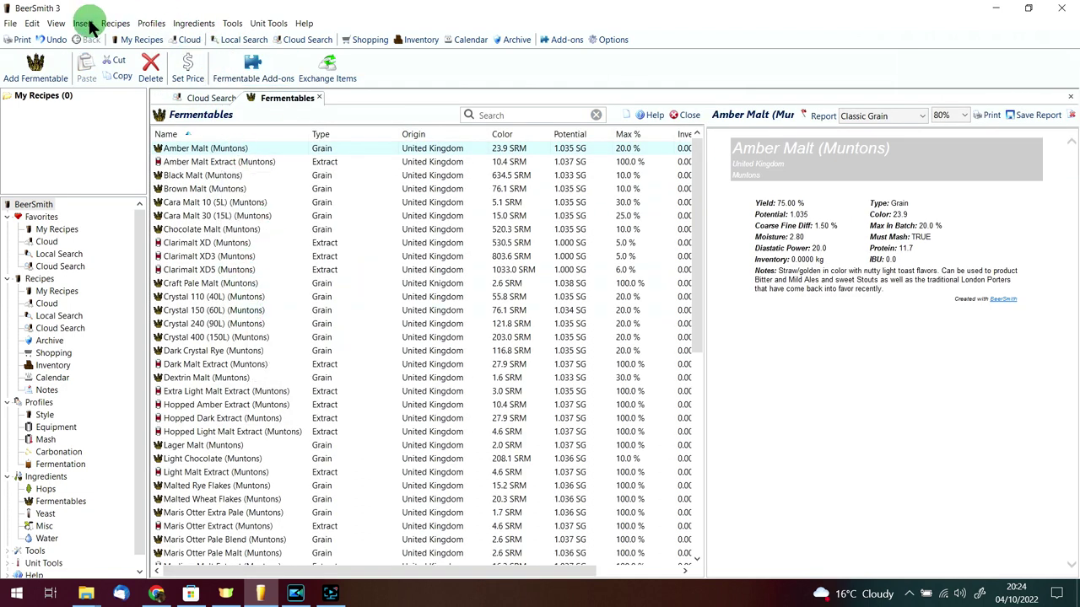
pyautogui.click(151, 24)
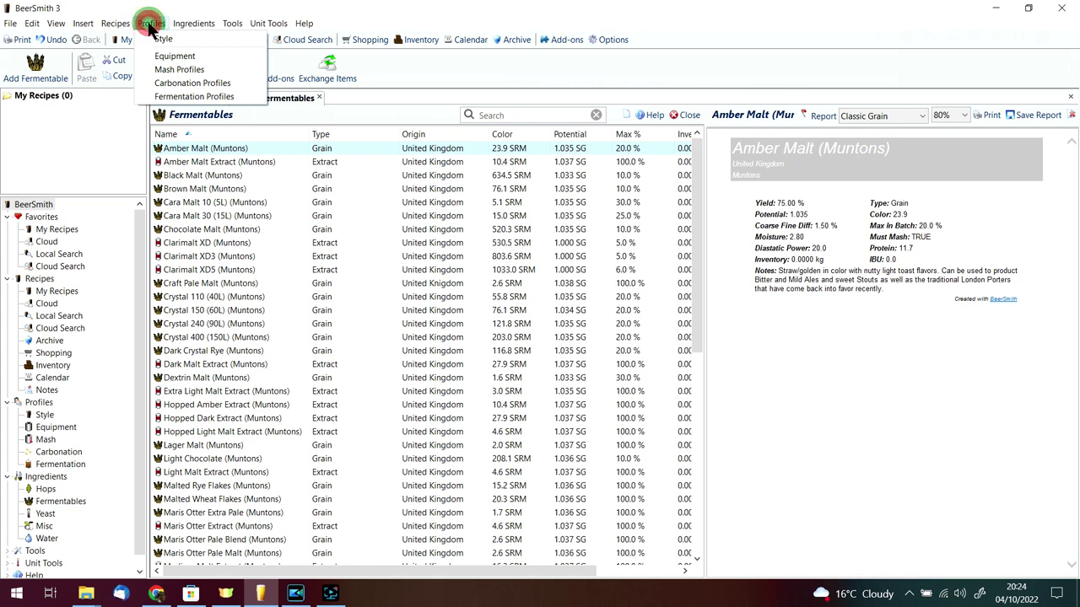
pyautogui.click(171, 69)
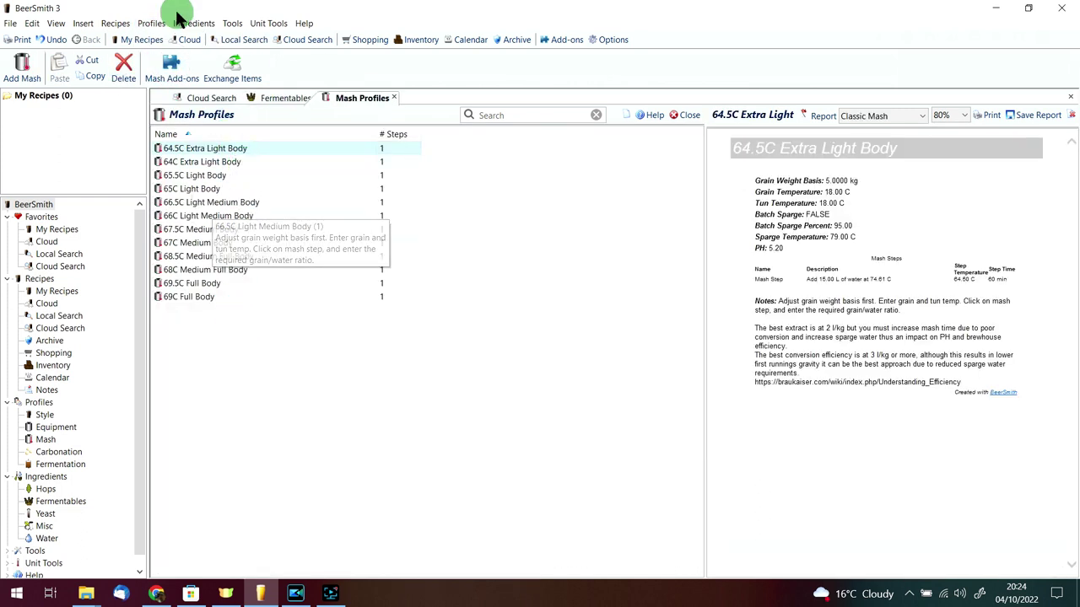
pyautogui.click(153, 22)
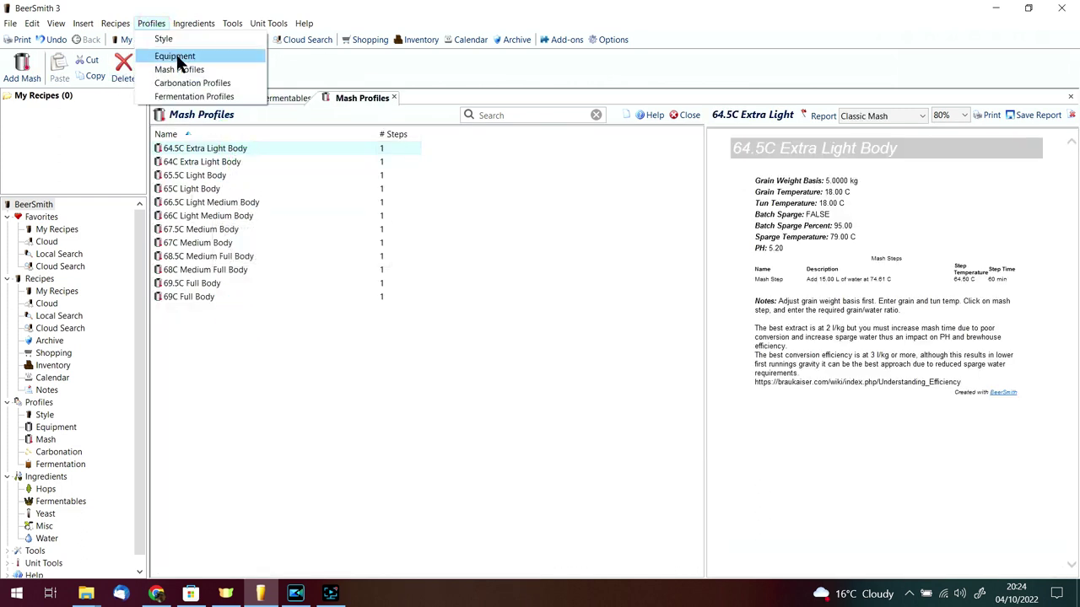
pyautogui.click(175, 57)
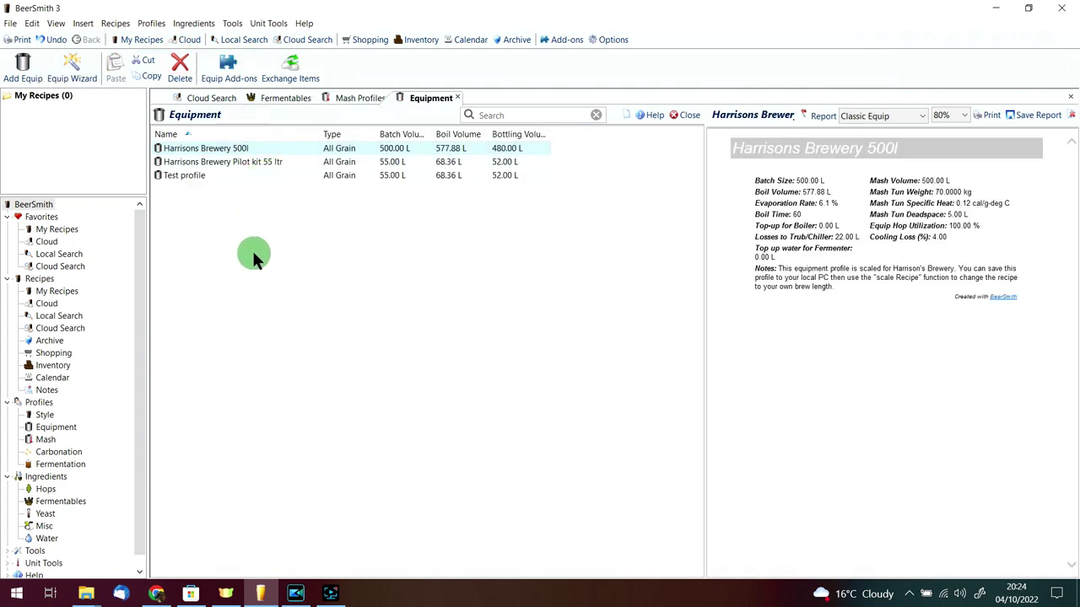
# Step: Select Test profile through Harrisons Brewery 500l and delete all three equipment profiles
pyautogui.click(226, 175)
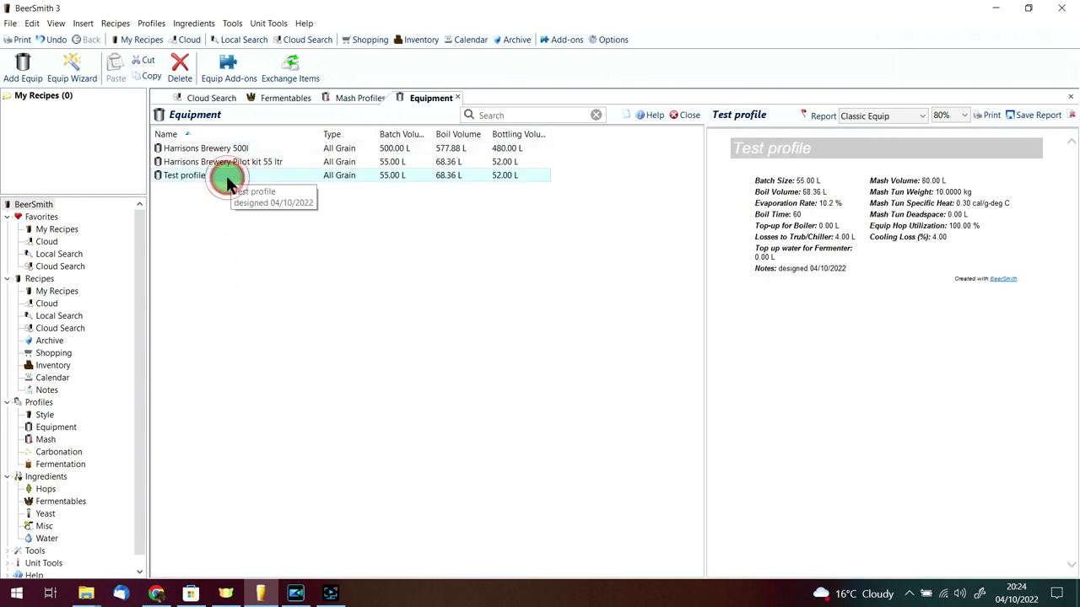
pyautogui.click(241, 151)
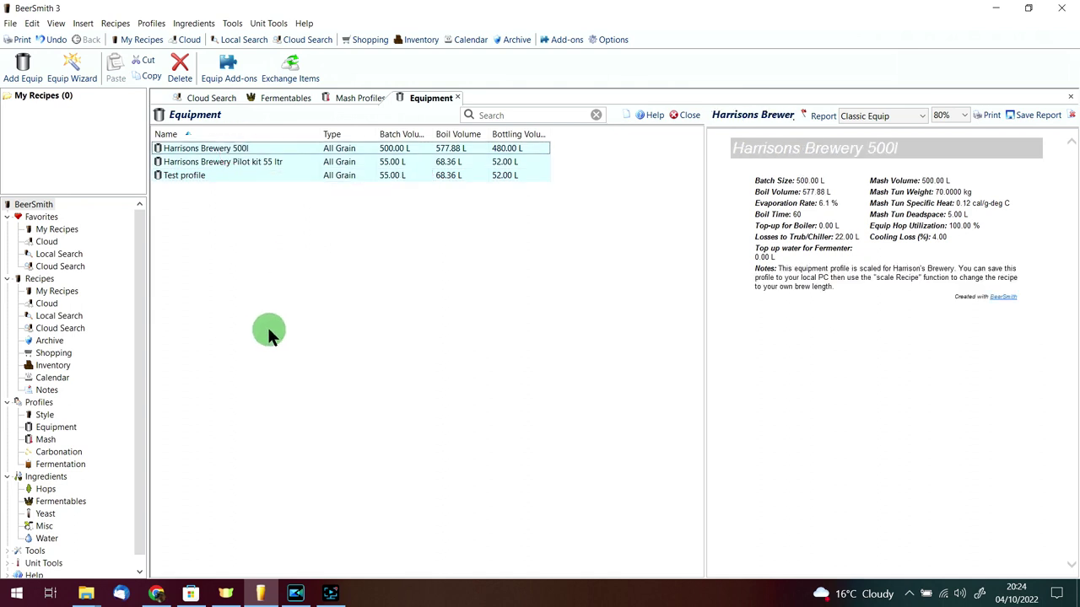
pyautogui.press('Delete')
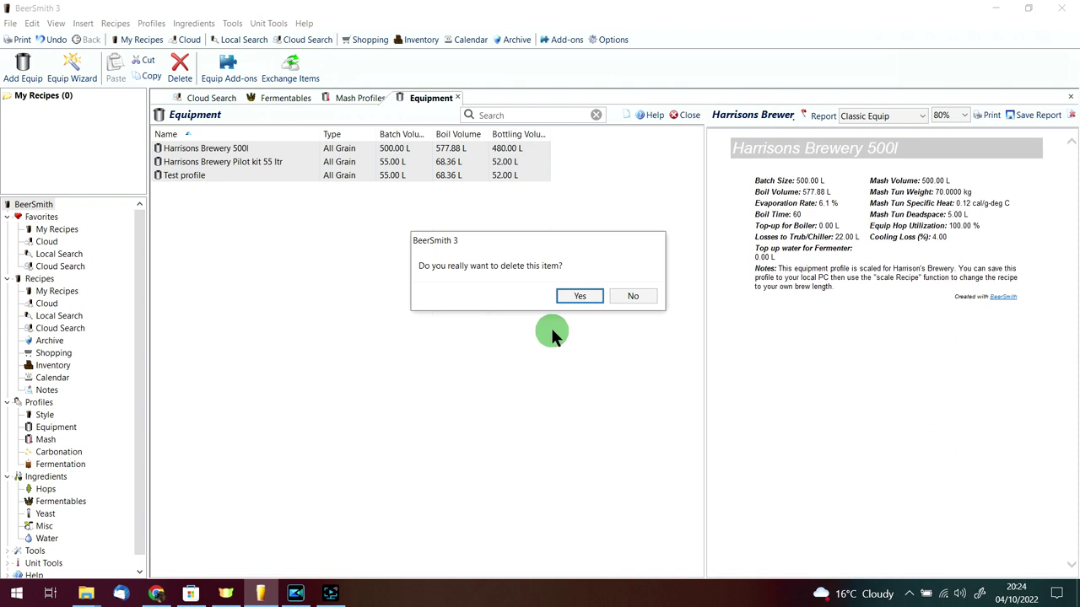
pyautogui.click(579, 297)
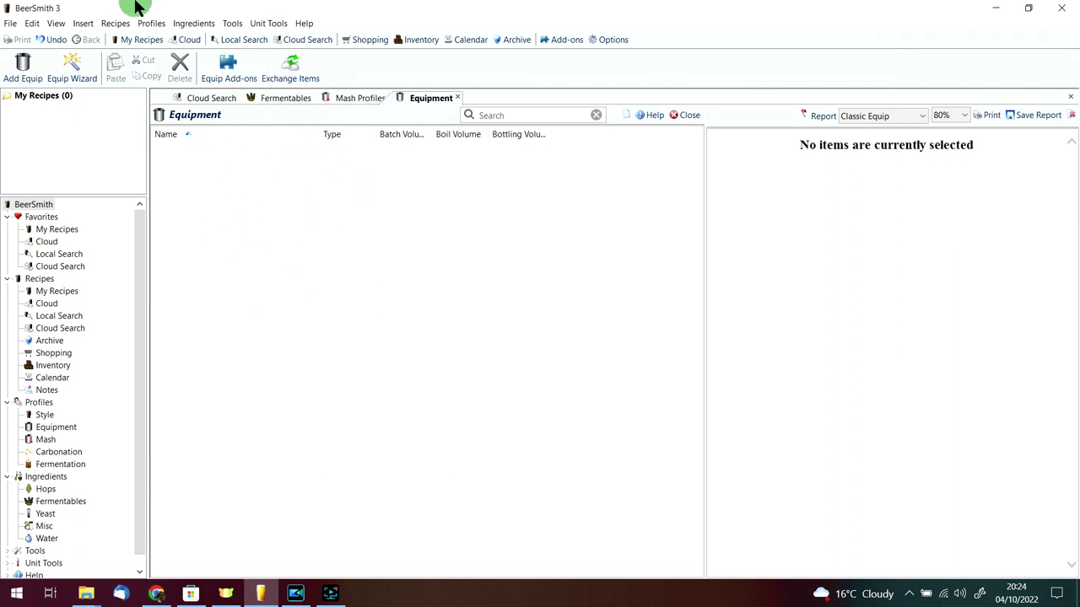
# Step: Browse the Carbonation Profiles and Miscellaneous ingredient lists, then return to BeerSmith Web in Chrome
pyautogui.click(150, 24)
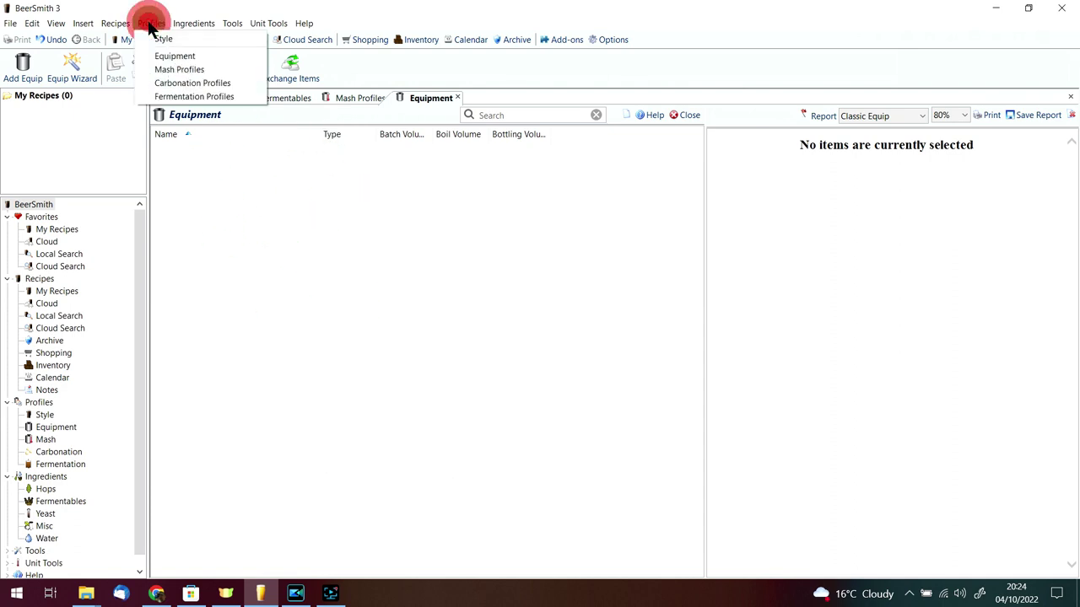
pyautogui.click(183, 83)
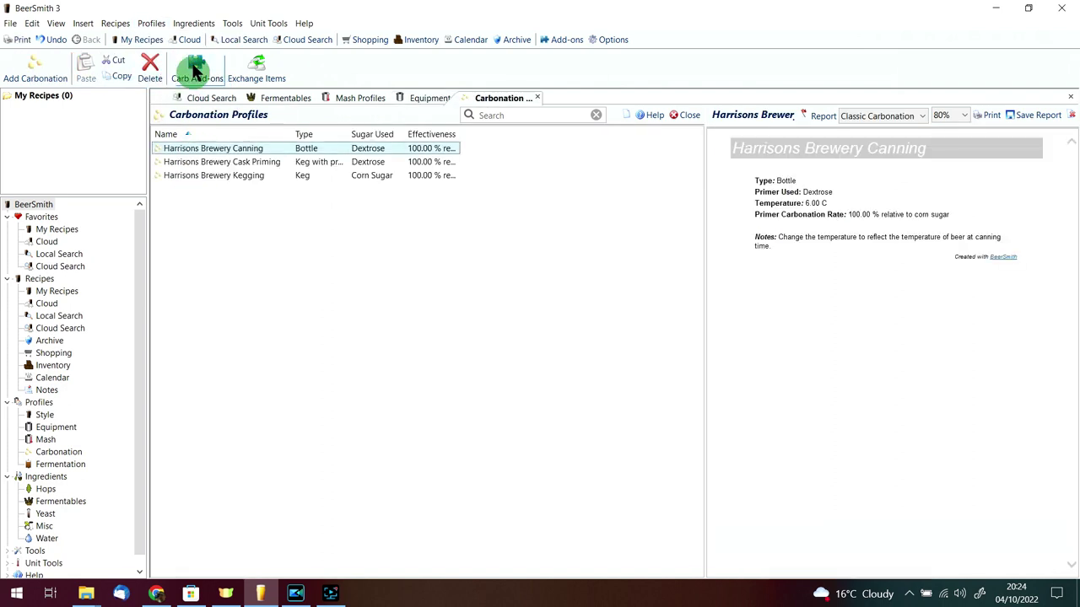
pyautogui.click(203, 23)
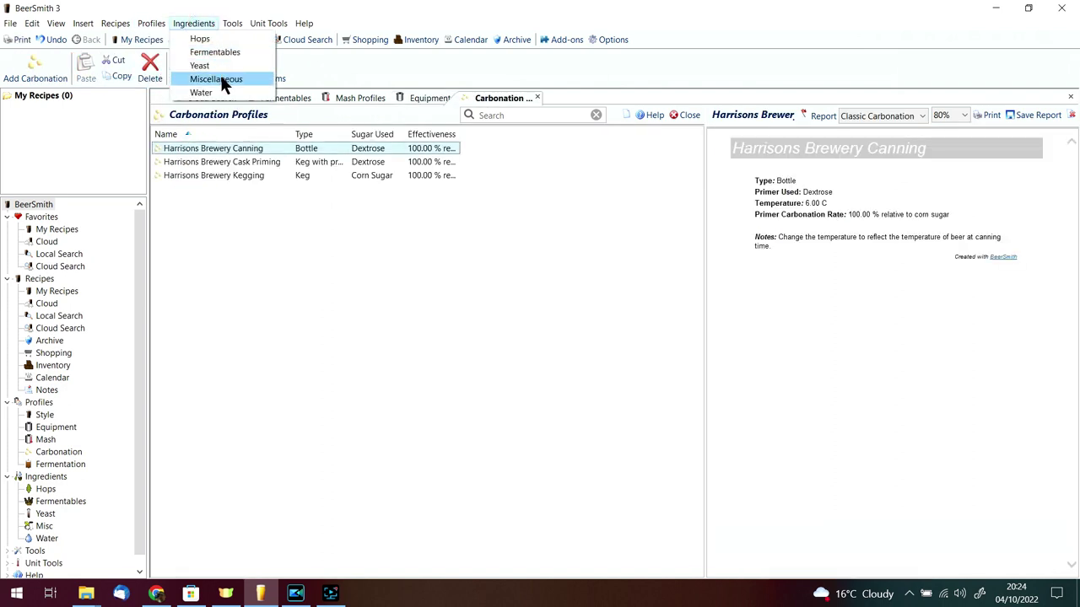
pyautogui.click(220, 76)
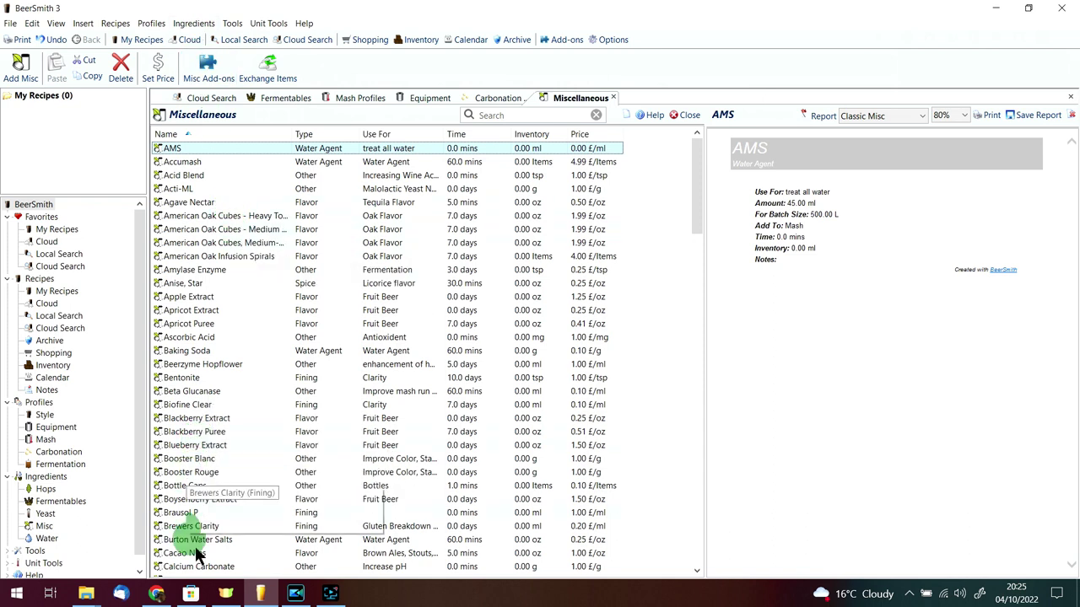
pyautogui.click(156, 594)
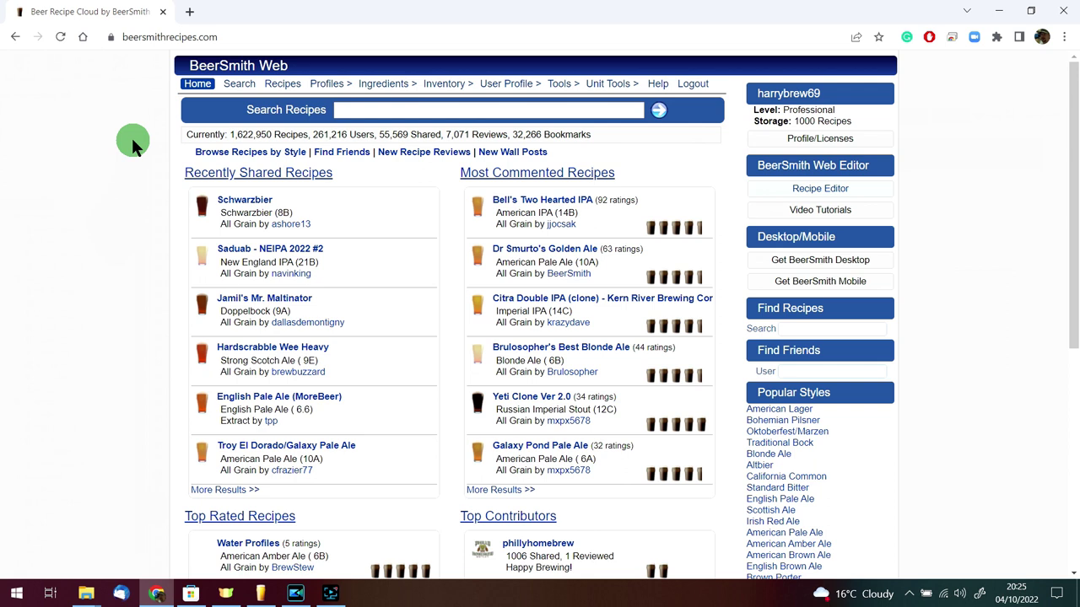
# Step: Go to Profiles > Equipment in BeerSmith Web to list the Harrisons and Test profiles
pyautogui.click(332, 84)
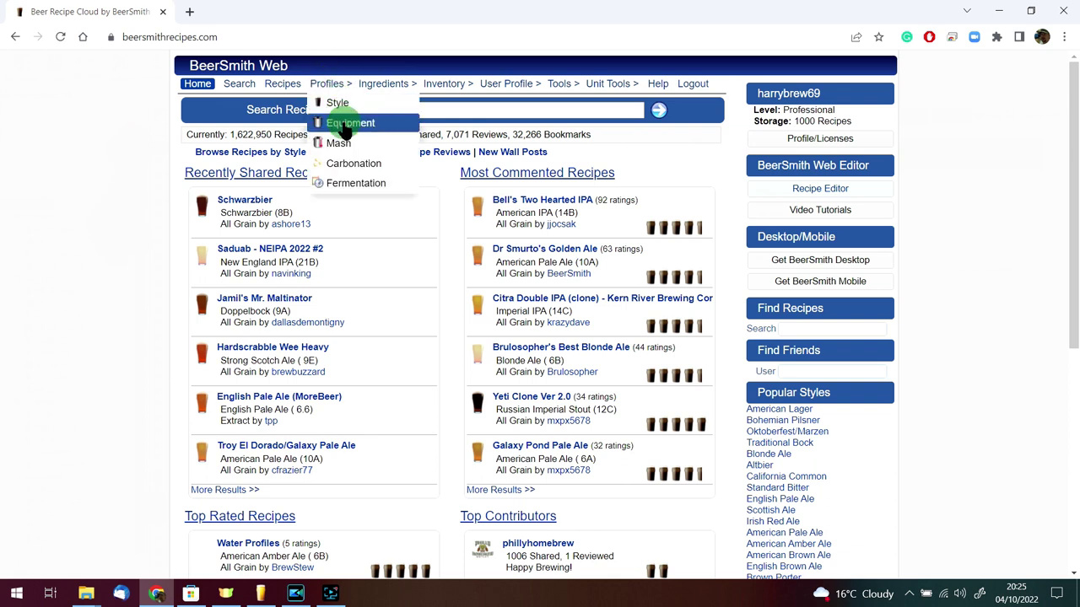
pyautogui.click(344, 127)
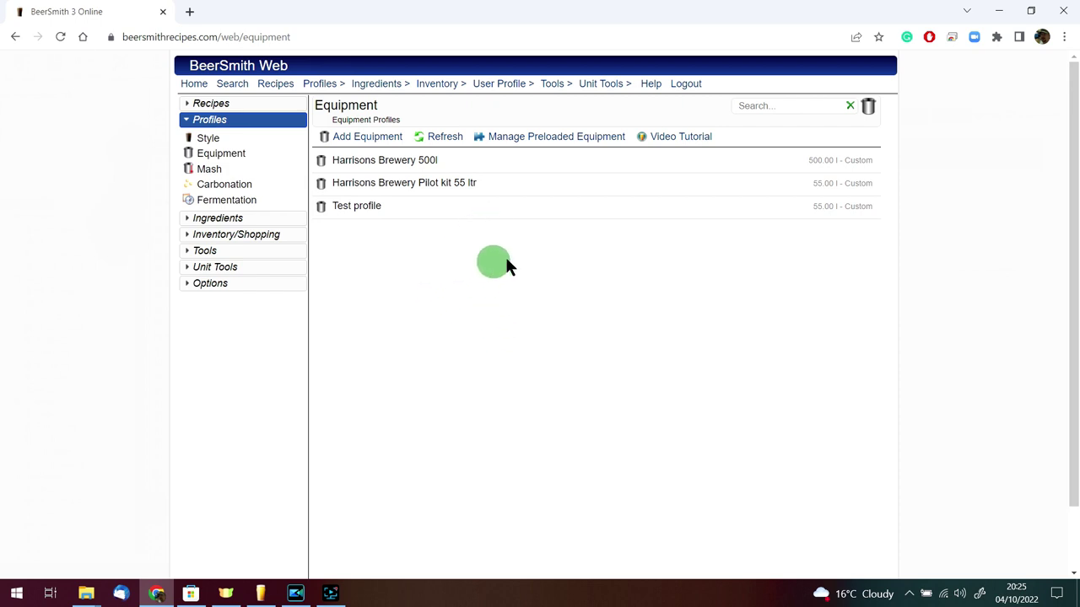
# Step: Add the preloaded Base, Cider and Wine equipment profile sets to the web equipment list
pyautogui.click(571, 137)
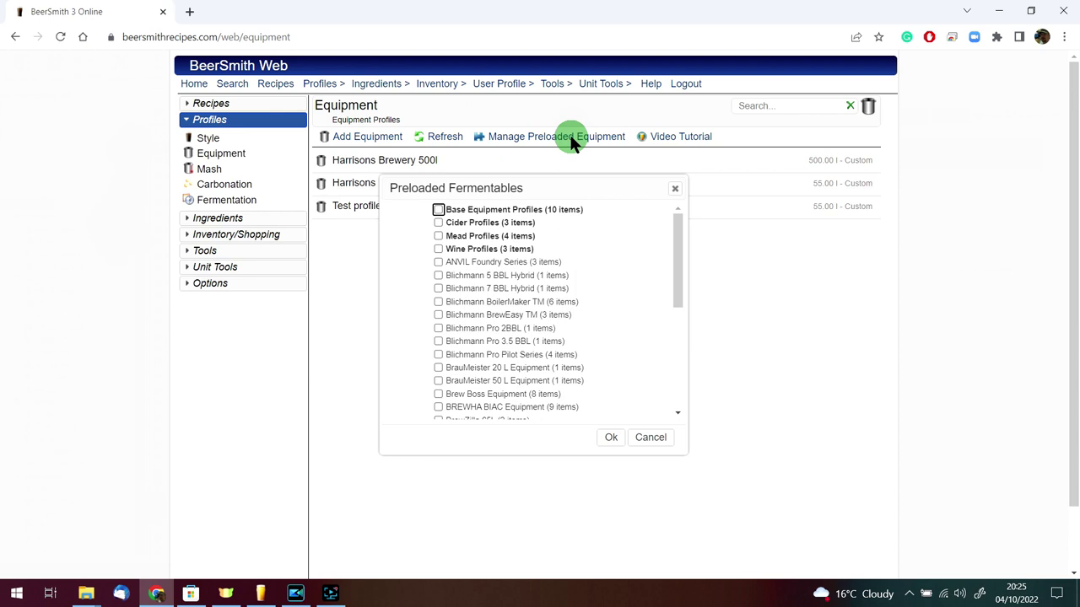
pyautogui.click(438, 210)
pyautogui.click(439, 223)
pyautogui.click(439, 249)
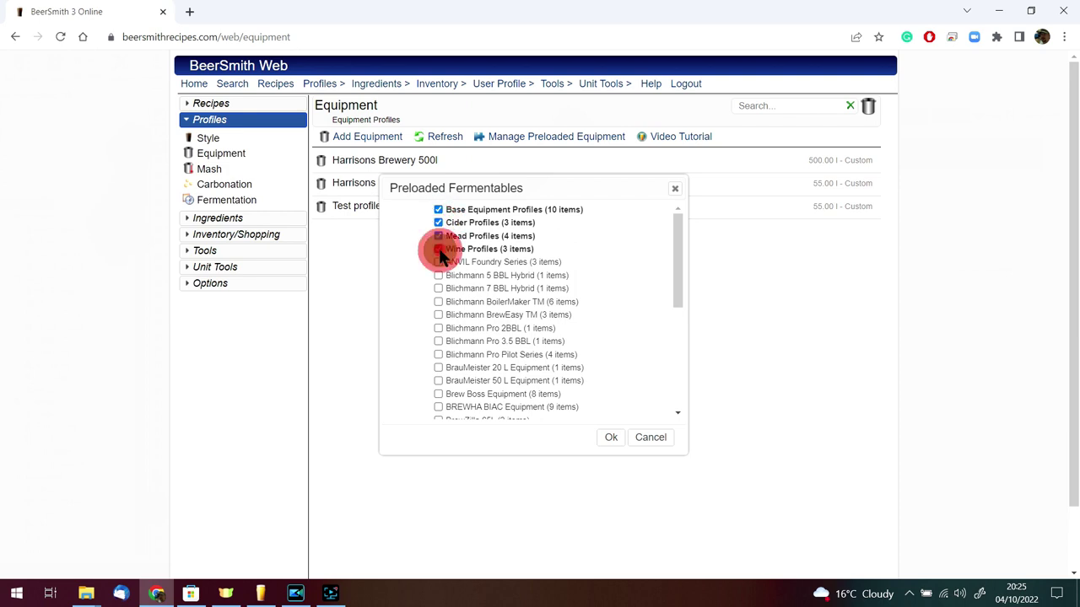
pyautogui.click(608, 438)
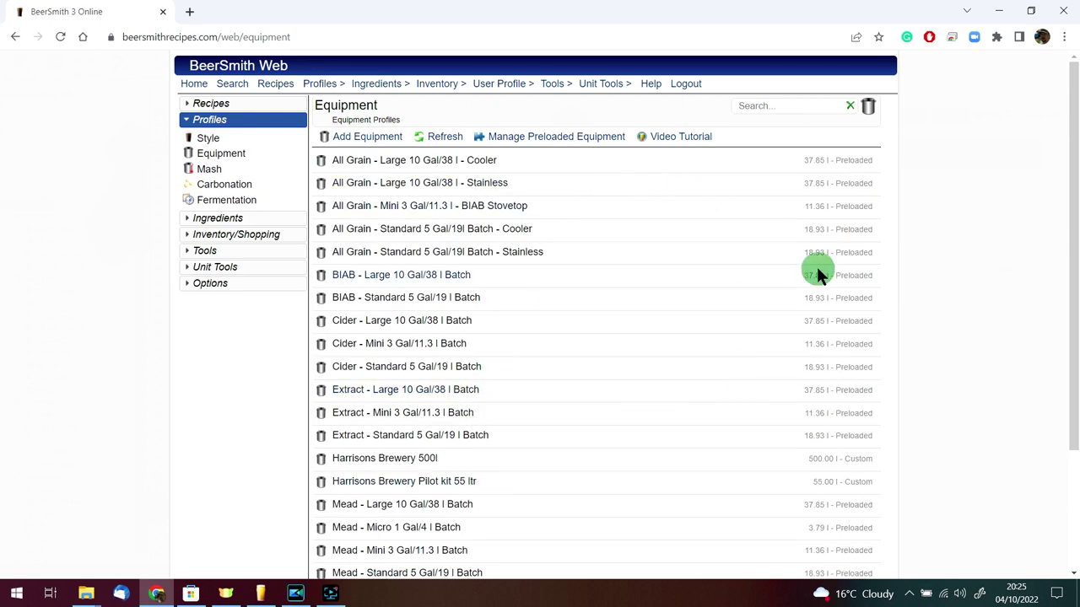
# Step: Review the Extract - Mini 3 Gal/11.3 l Batch profile details, then close them
pyautogui.moveTo(1068, 149); pyautogui.dragTo(1073, 260)
pyautogui.click(486, 270)
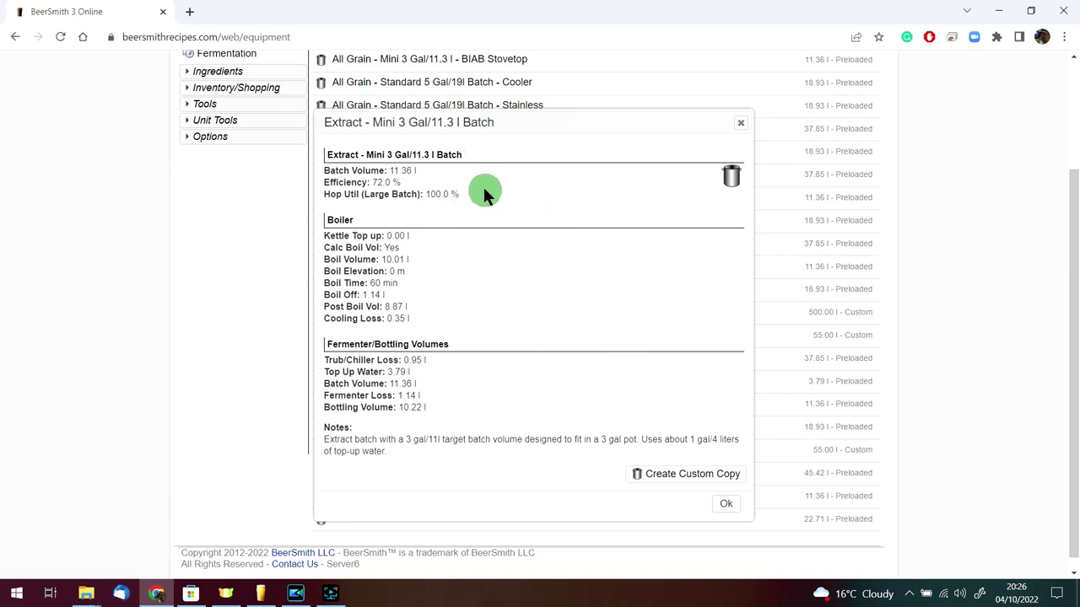
pyautogui.click(725, 503)
pyautogui.click(831, 478)
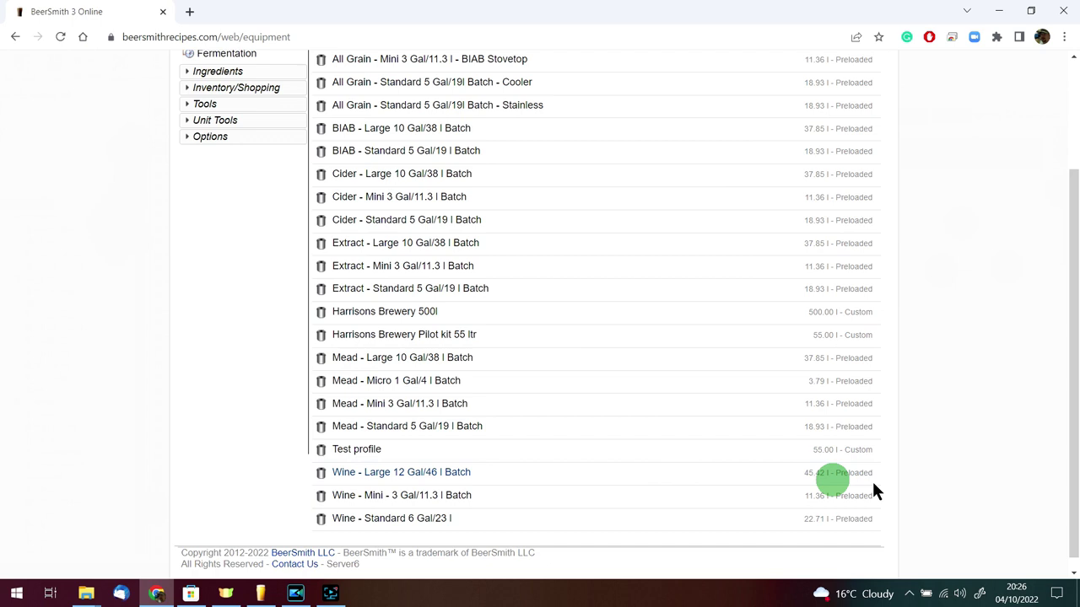
pyautogui.moveTo(1072, 372); pyautogui.dragTo(1071, 263)
pyautogui.click(550, 285)
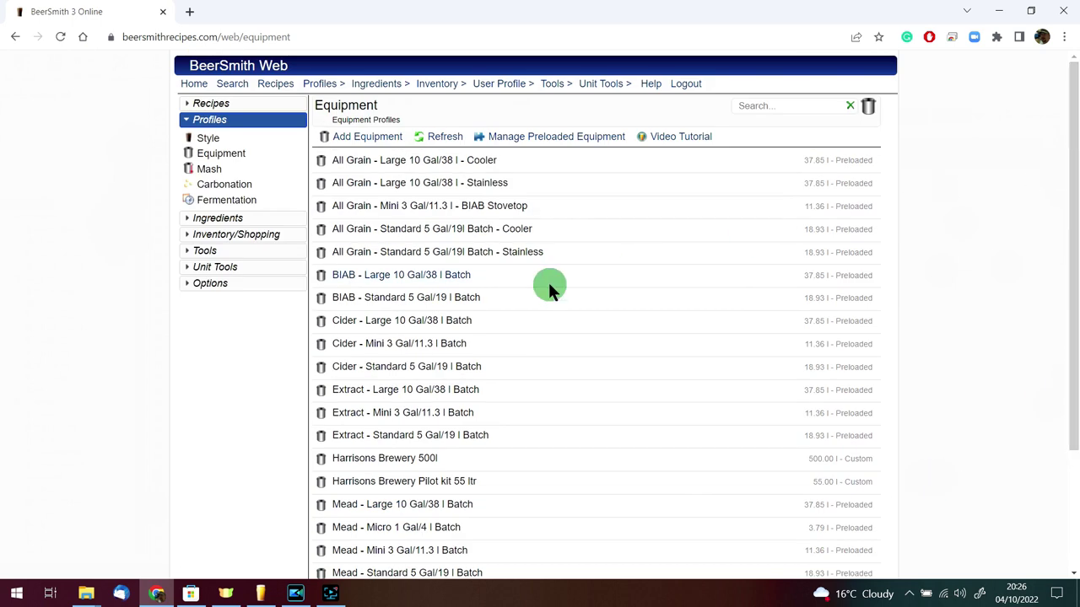
# Step: Uncheck the preloaded equipment sets so only the three custom profiles remain
pyautogui.click(562, 138)
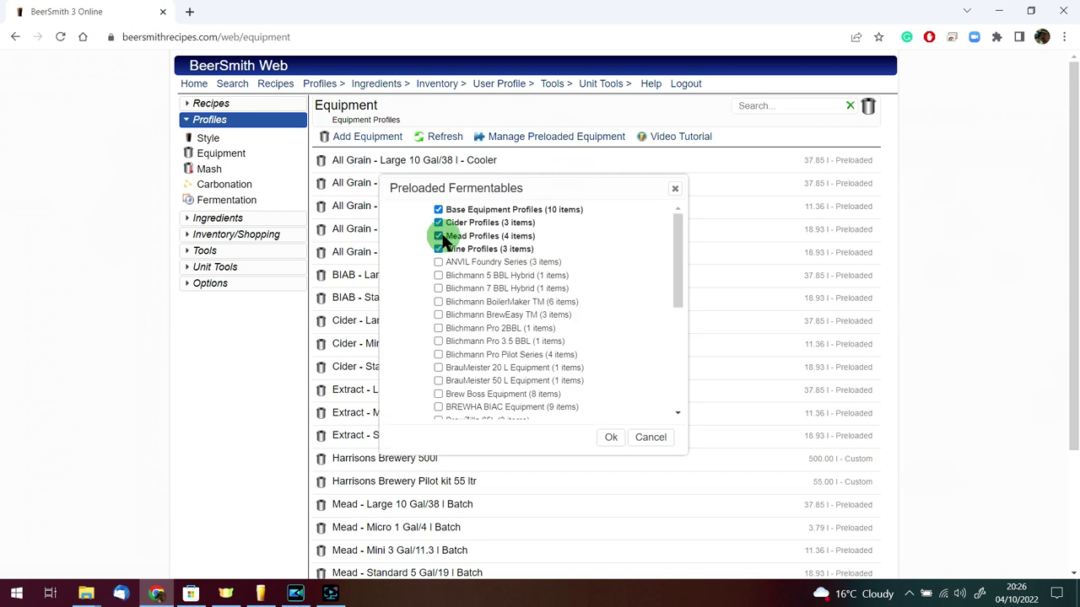
pyautogui.click(439, 210)
pyautogui.click(438, 236)
pyautogui.click(439, 249)
pyautogui.click(615, 435)
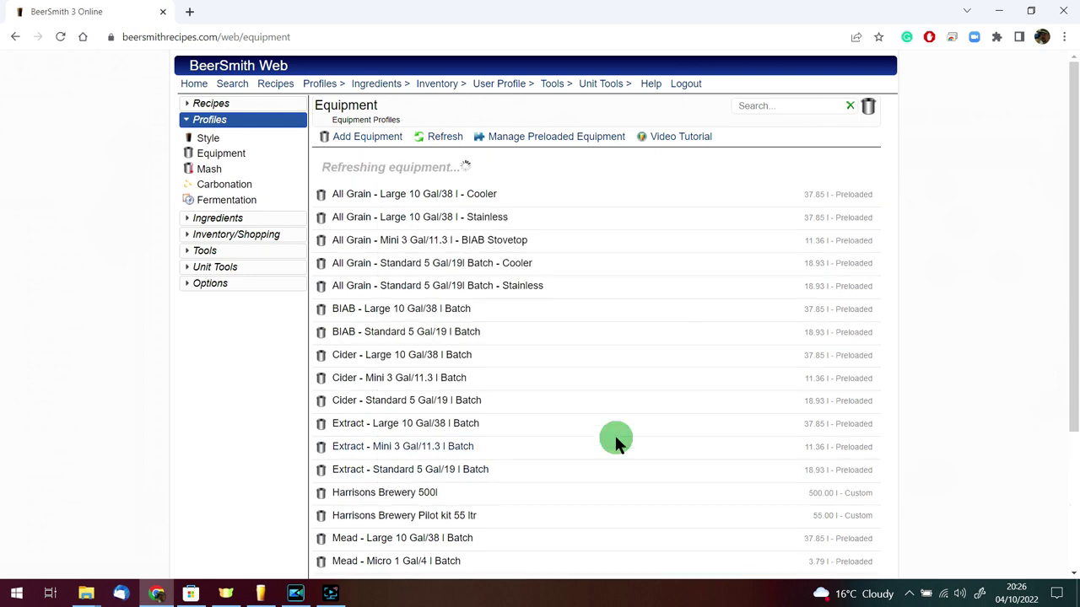
# Step: Open Ingredients > Fermentables and expand the Inventory/Shopping sidebar section
pyautogui.click(379, 84)
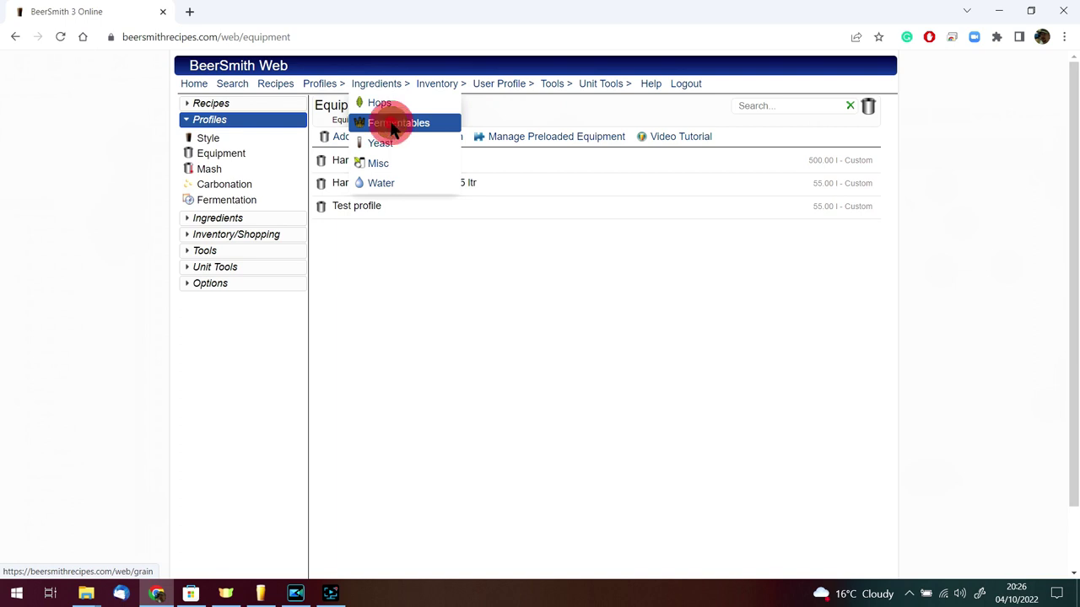
pyautogui.click(392, 129)
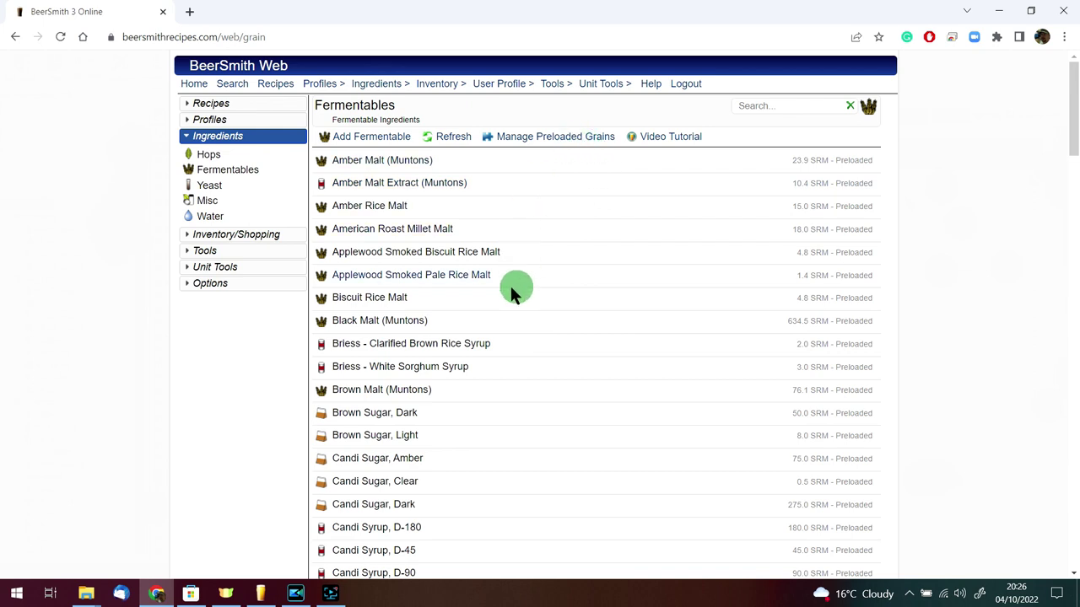
pyautogui.click(261, 234)
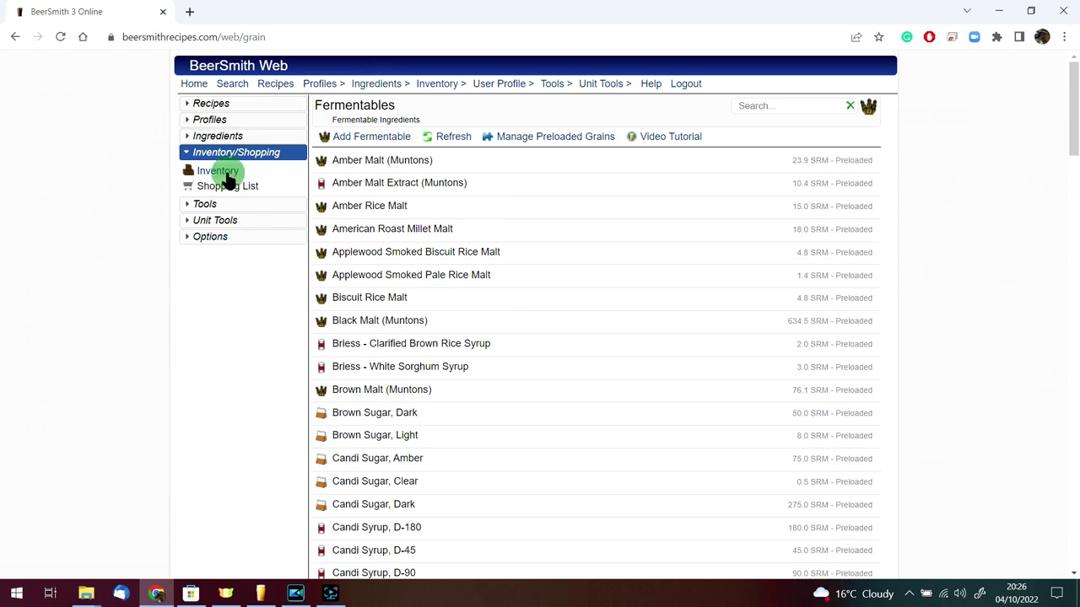
# Step: Open the Inventory page from the sidebar, which shows no items
pyautogui.click(216, 172)
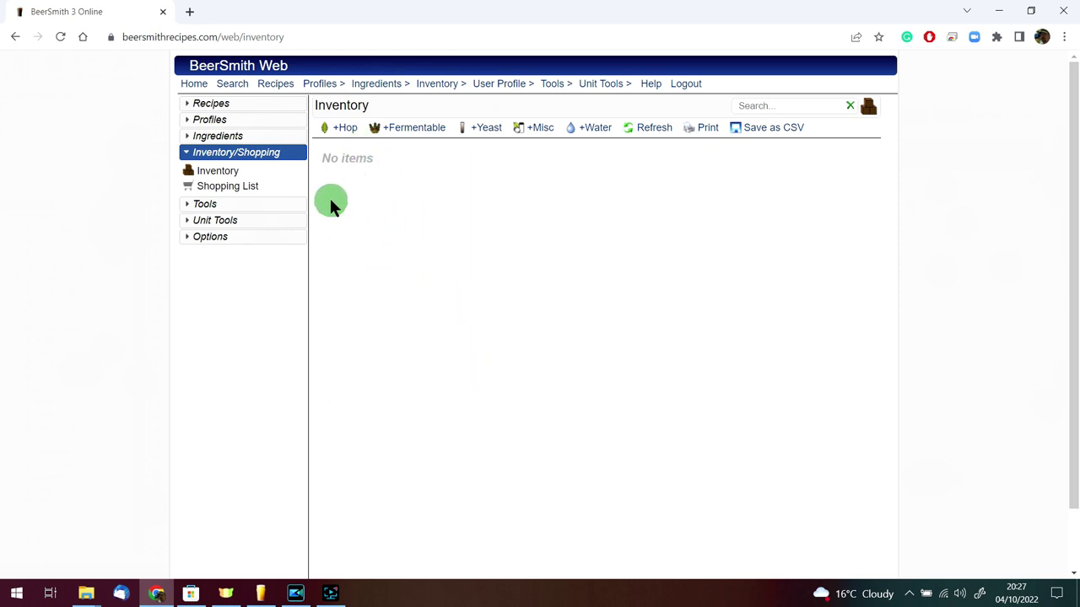
# Step: Return to the web Equipment profiles via the sidebar, inspect Test profile, then close it
pyautogui.click(216, 120)
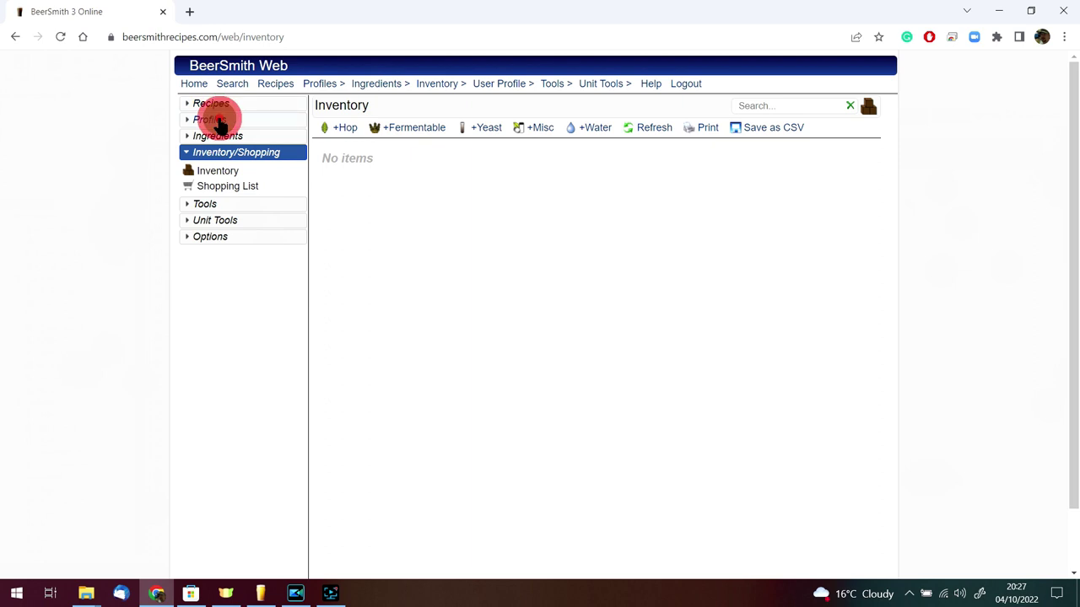
pyautogui.click(220, 153)
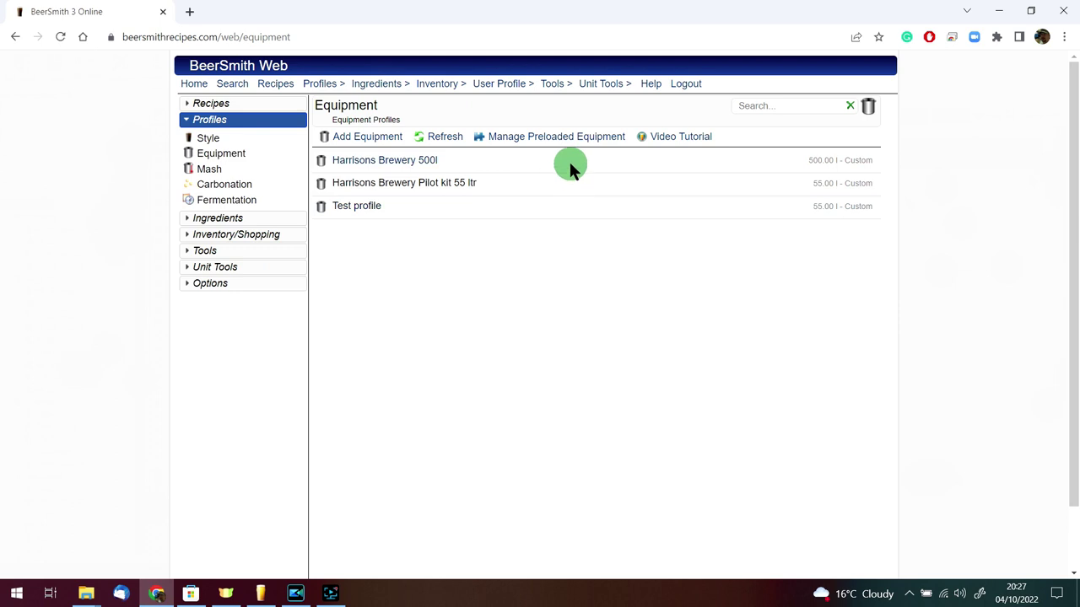
pyautogui.click(506, 207)
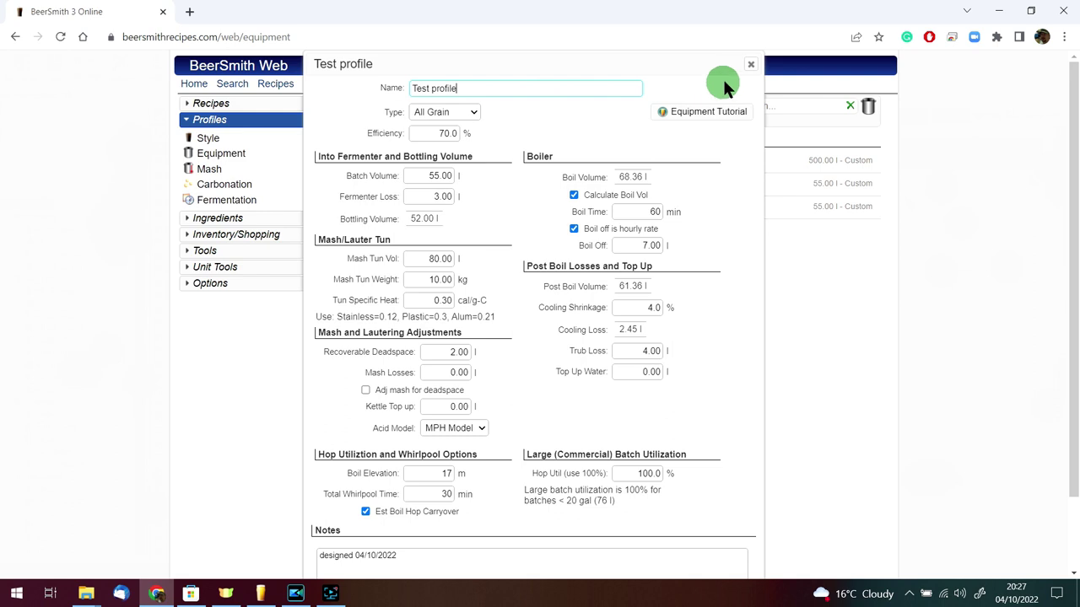
pyautogui.click(750, 65)
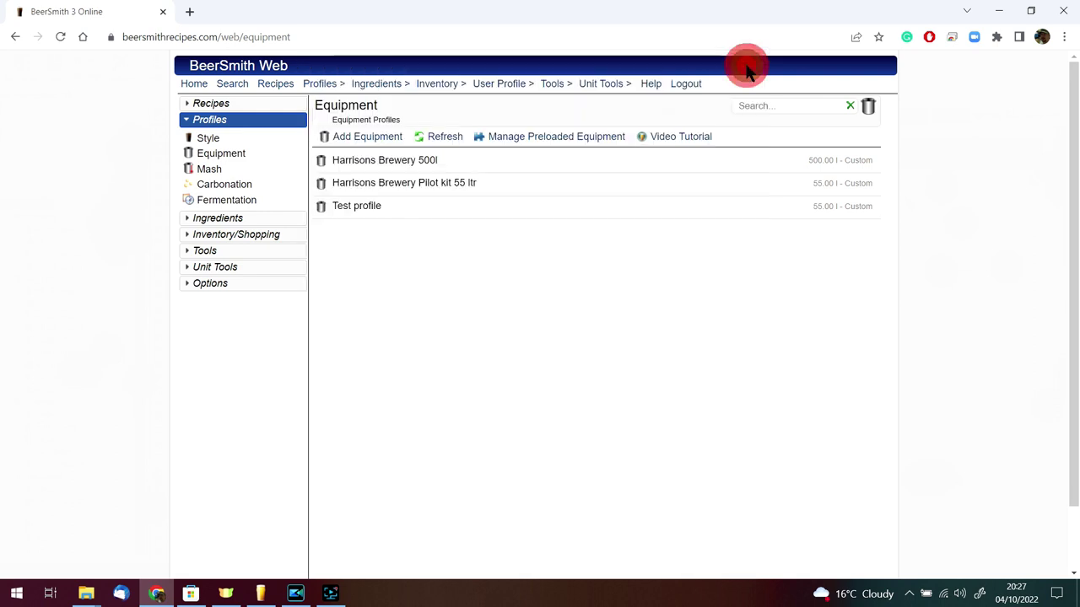
# Step: Re-enable the Base Equipment Profiles preloaded set and refresh the equipment list
pyautogui.click(534, 136)
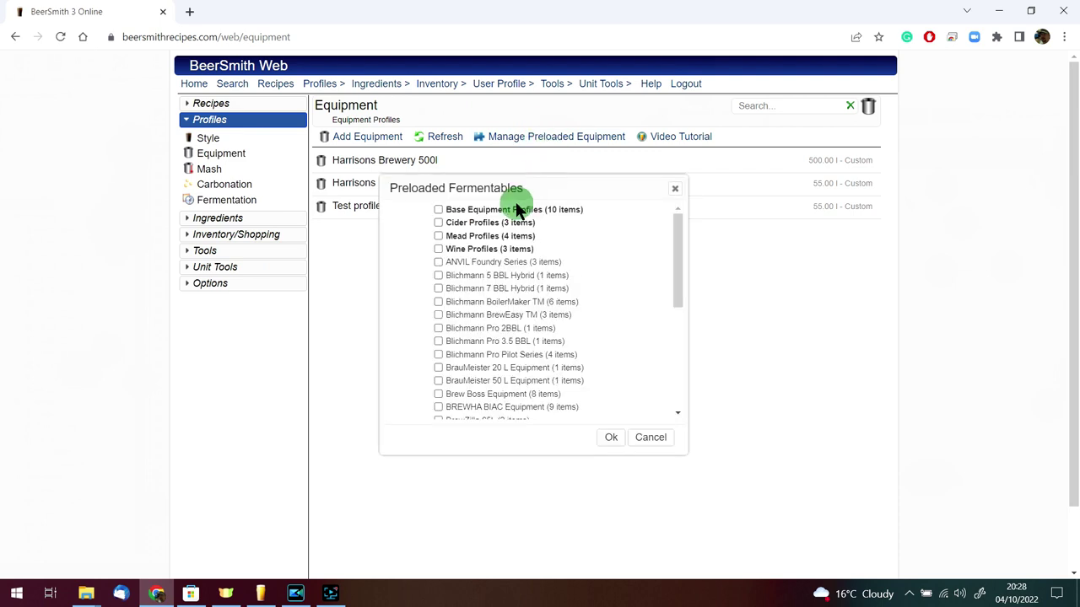
pyautogui.click(438, 209)
pyautogui.click(611, 437)
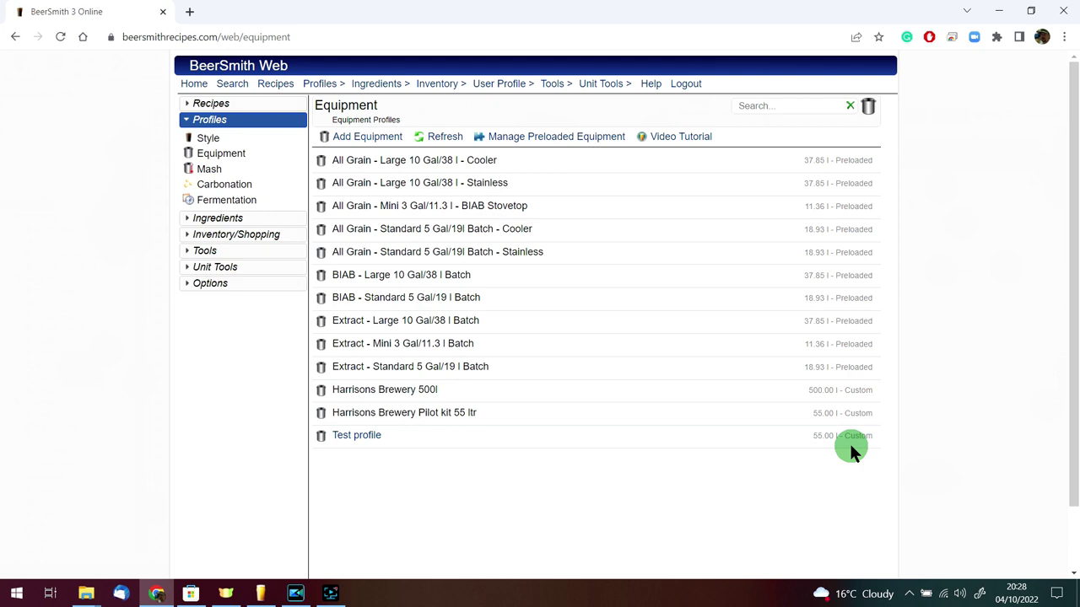
pyautogui.click(440, 136)
# Step: Switch to BeerSmith 3 and view its empty Equipment tab
pyautogui.click(261, 593)
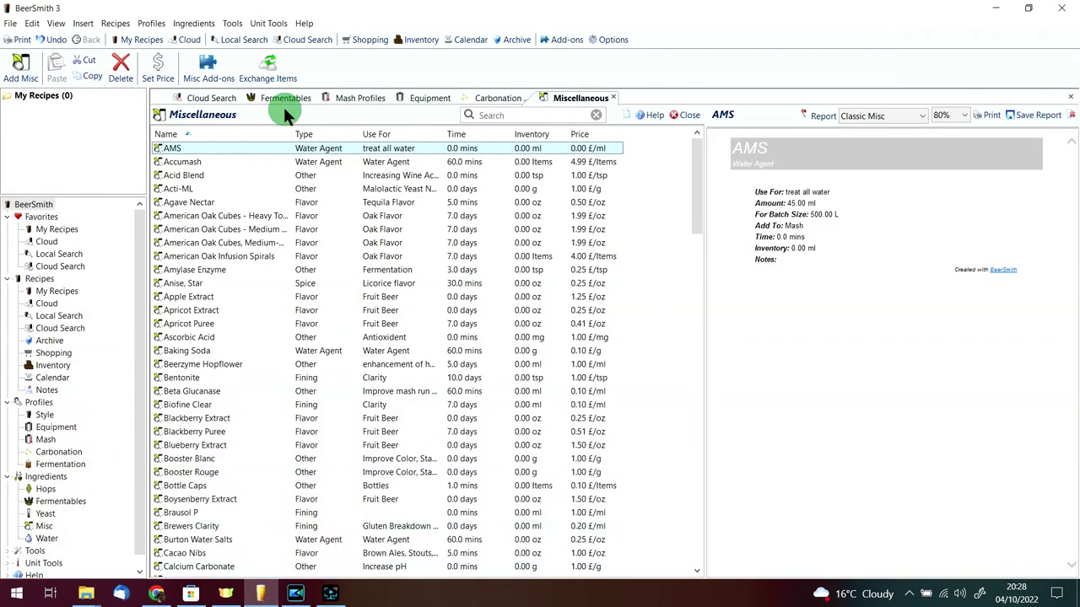
pyautogui.click(430, 99)
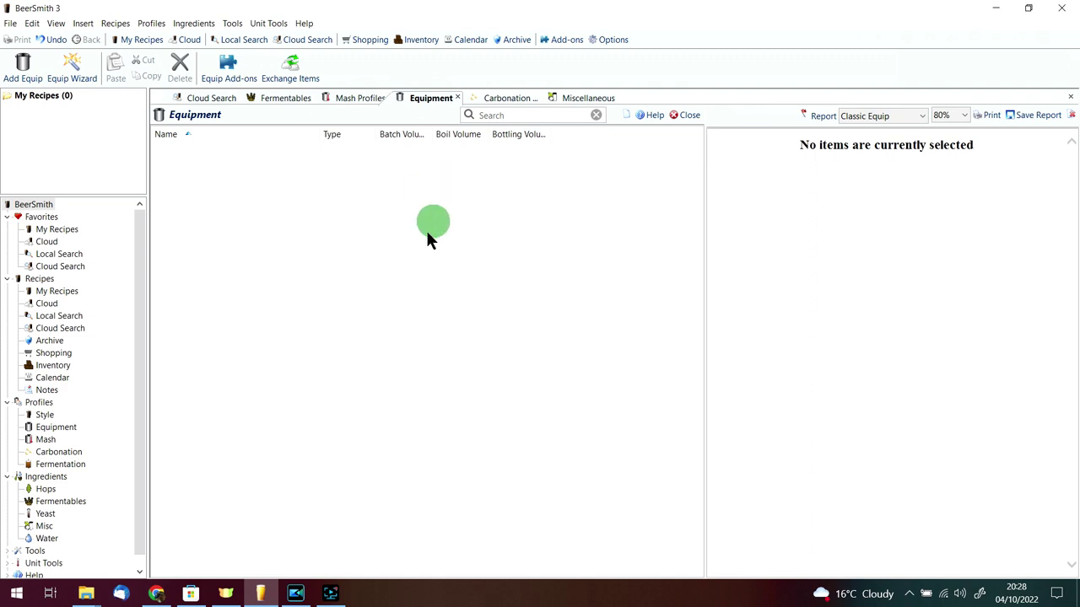
# Step: Open the cloud item exchange, set the type to Equipment, and select all 13 cloud equipment profiles
pyautogui.click(291, 69)
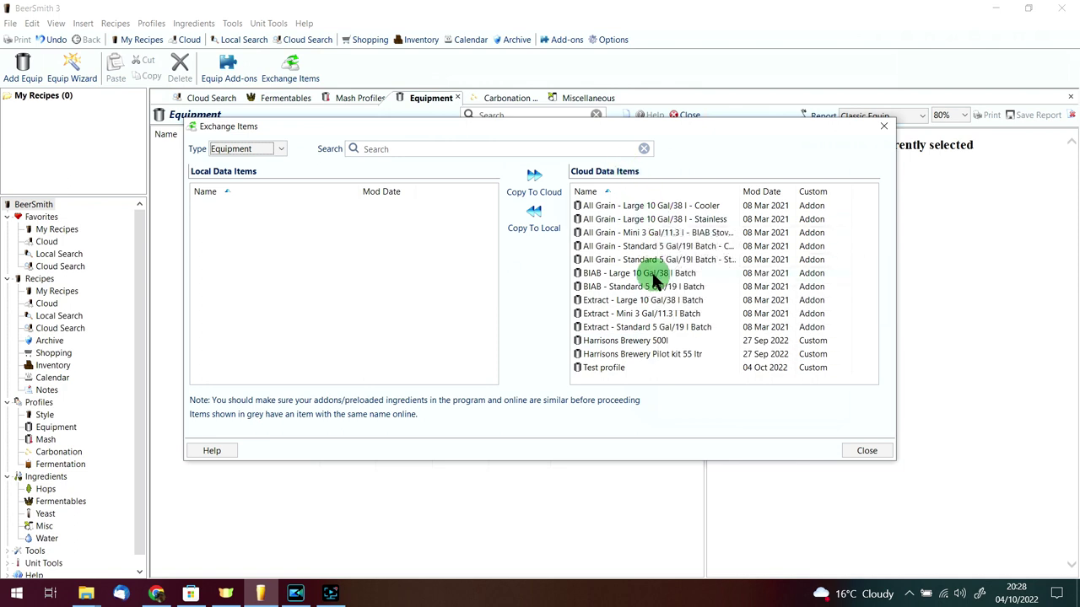
pyautogui.click(279, 149)
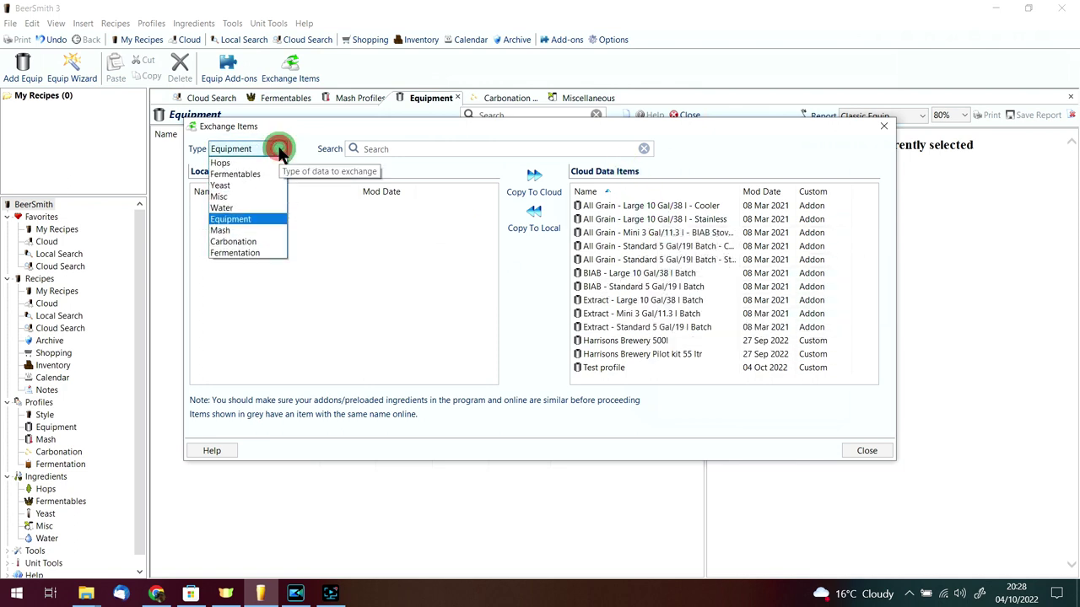
pyautogui.click(270, 174)
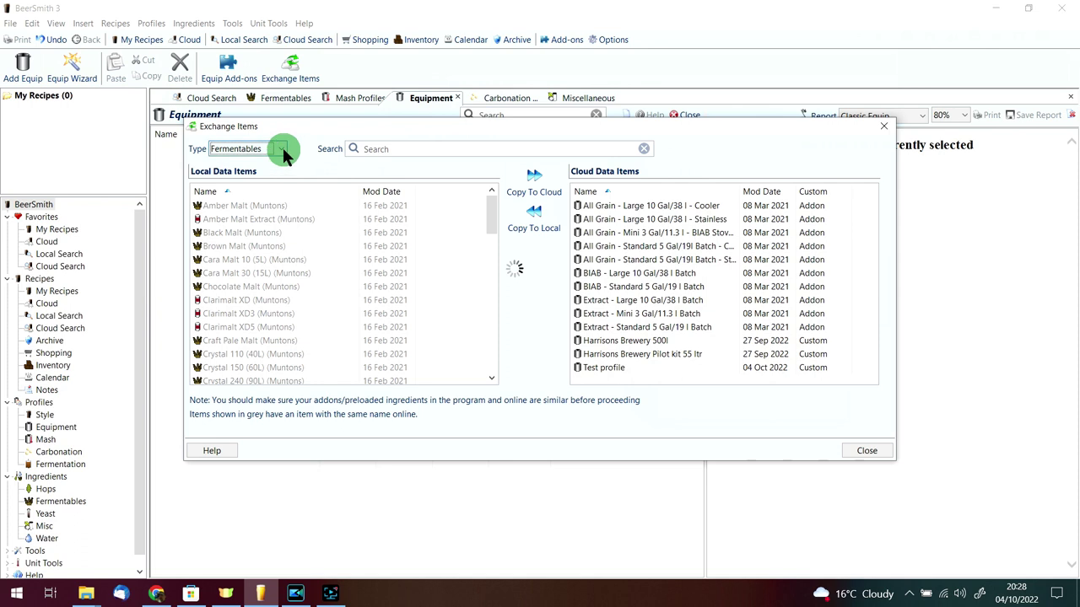
pyautogui.click(283, 148)
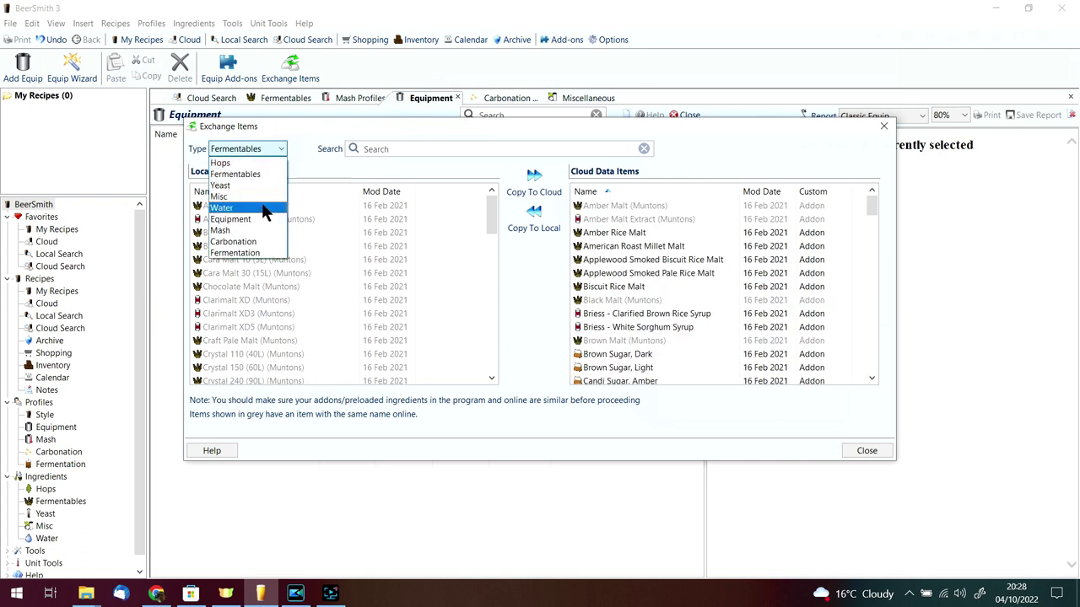
pyautogui.click(264, 208)
pyautogui.click(283, 149)
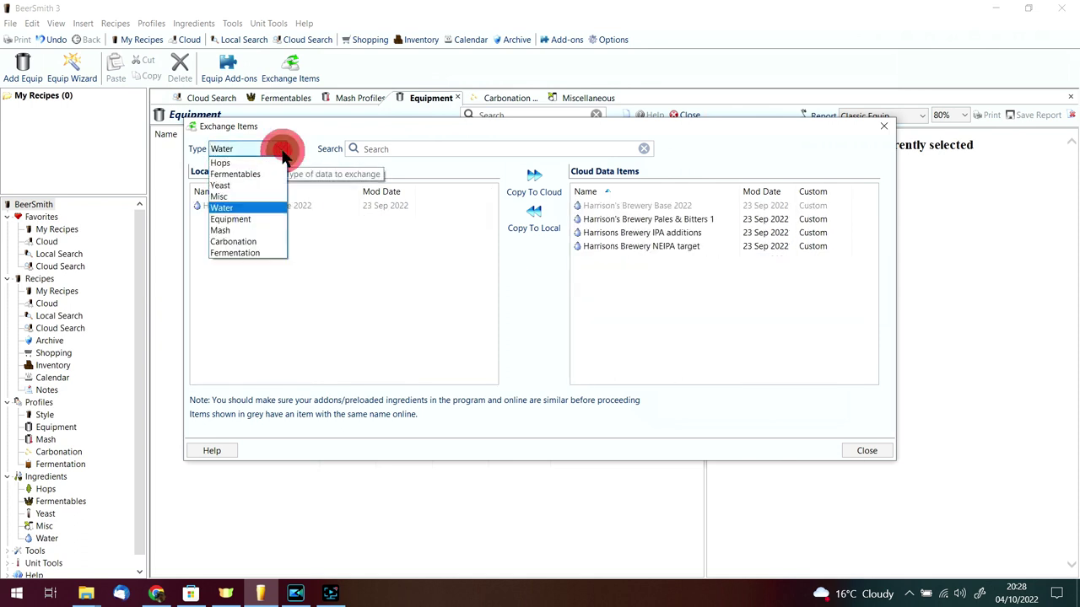
pyautogui.click(260, 218)
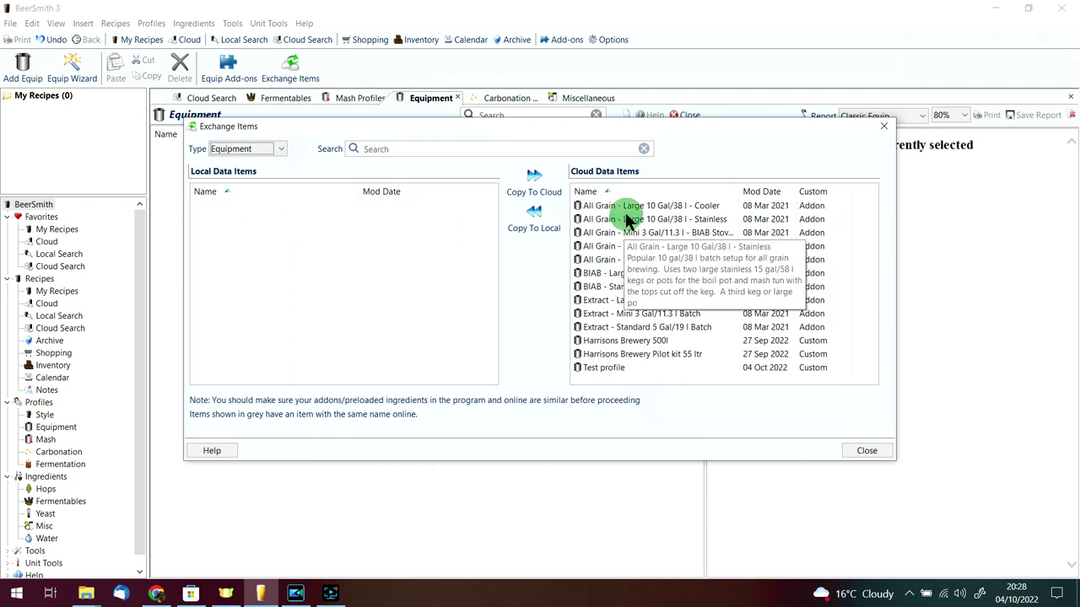
pyautogui.click(628, 208)
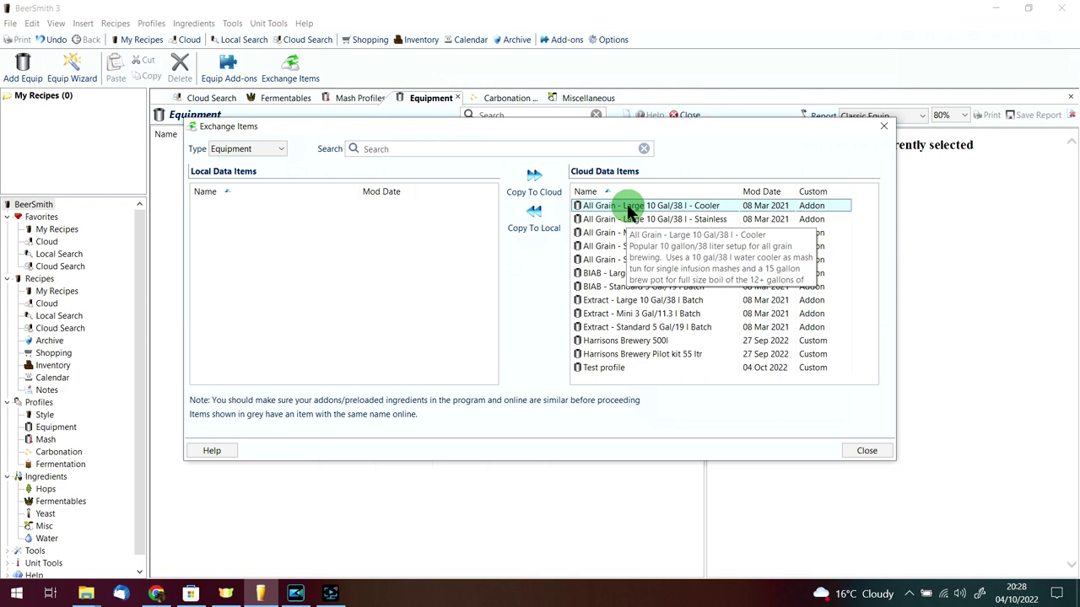
pyautogui.moveTo(862, 209); pyautogui.dragTo(711, 374)
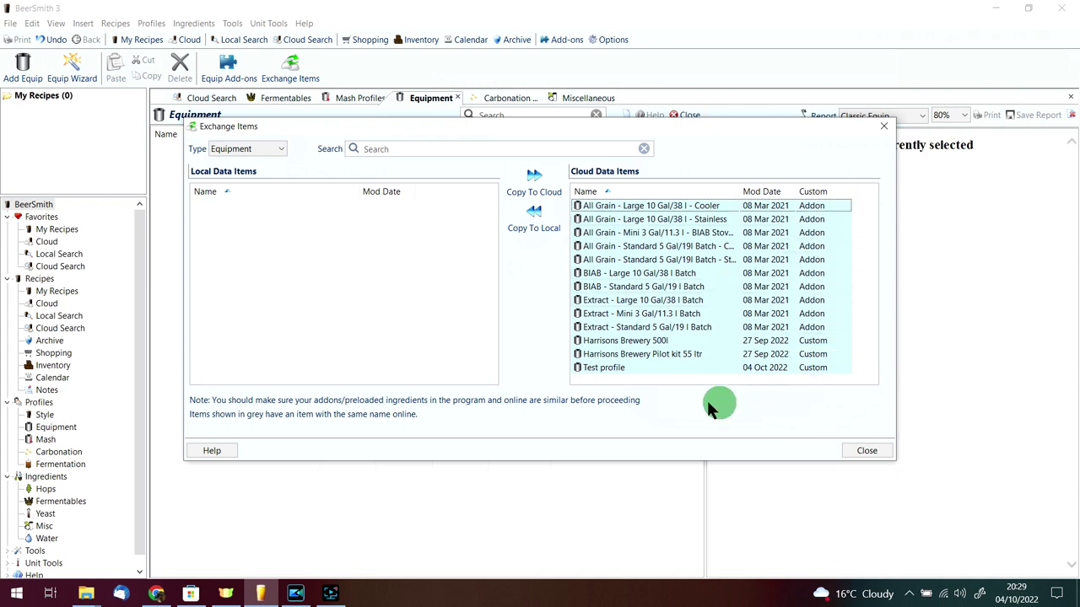
# Step: Copy the selected cloud equipment profiles to the local list and acknowledge the confirmation
pyautogui.click(540, 229)
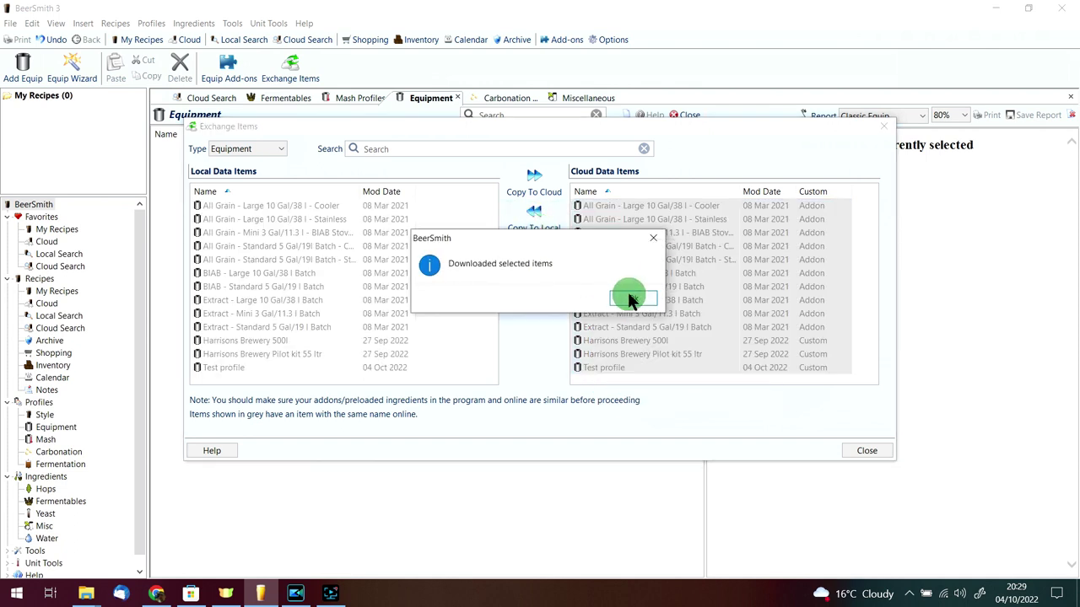
pyautogui.click(631, 297)
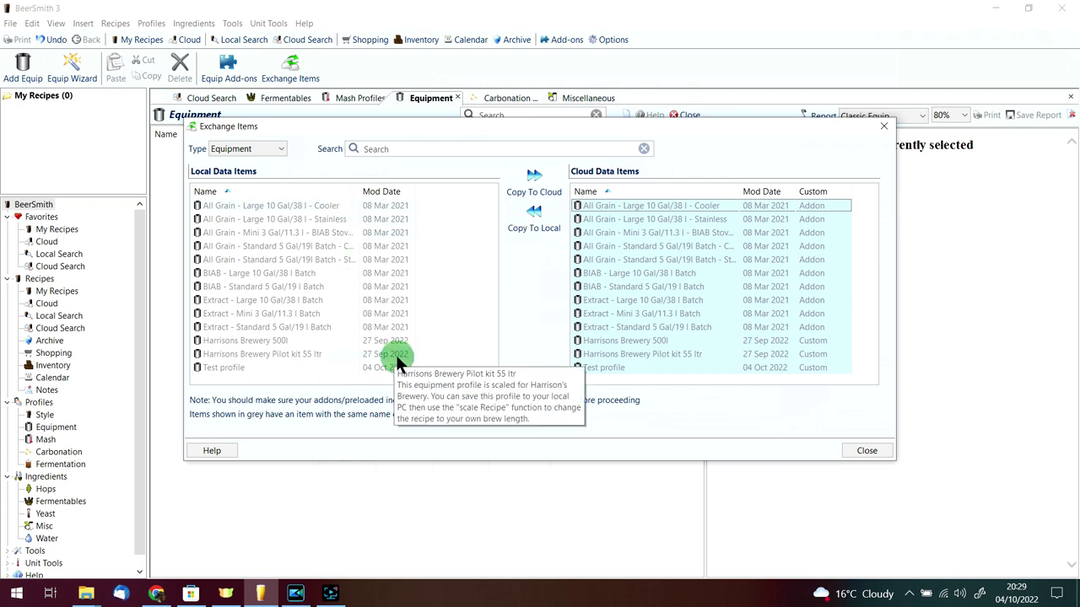
pyautogui.click(521, 314)
pyautogui.click(616, 300)
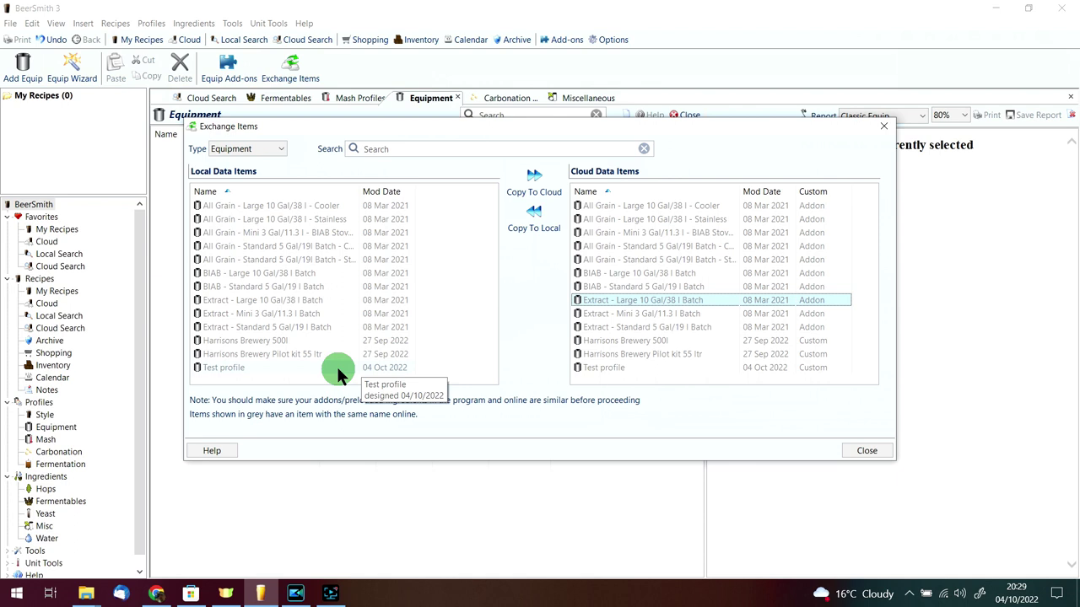
# Step: Select and then deselect the ten preloaded local equipment profiles to compare against the cloud
pyautogui.click(407, 203)
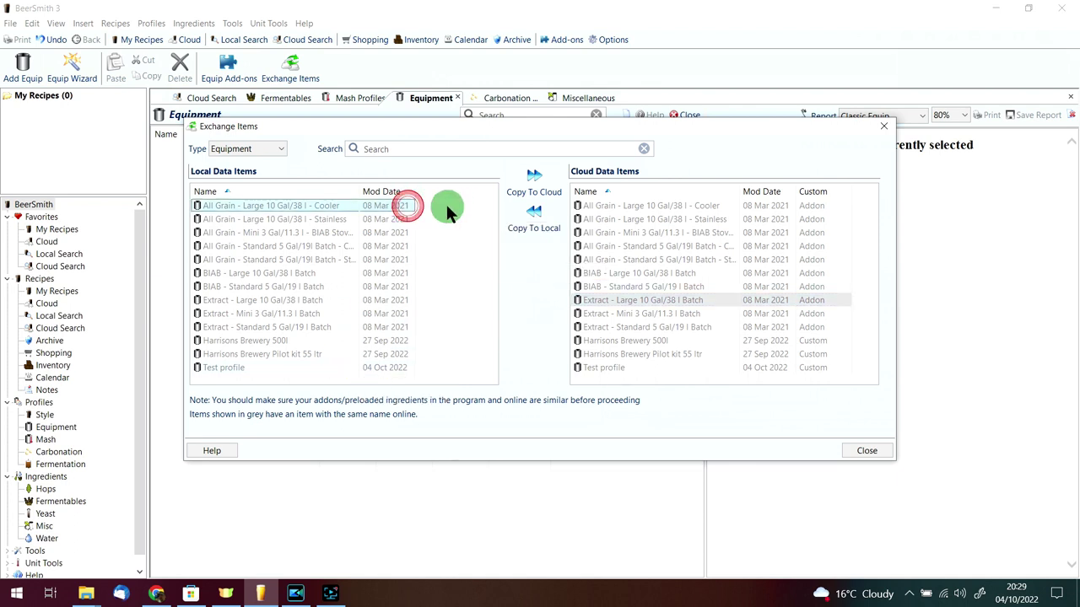
pyautogui.moveTo(463, 205); pyautogui.dragTo(359, 324)
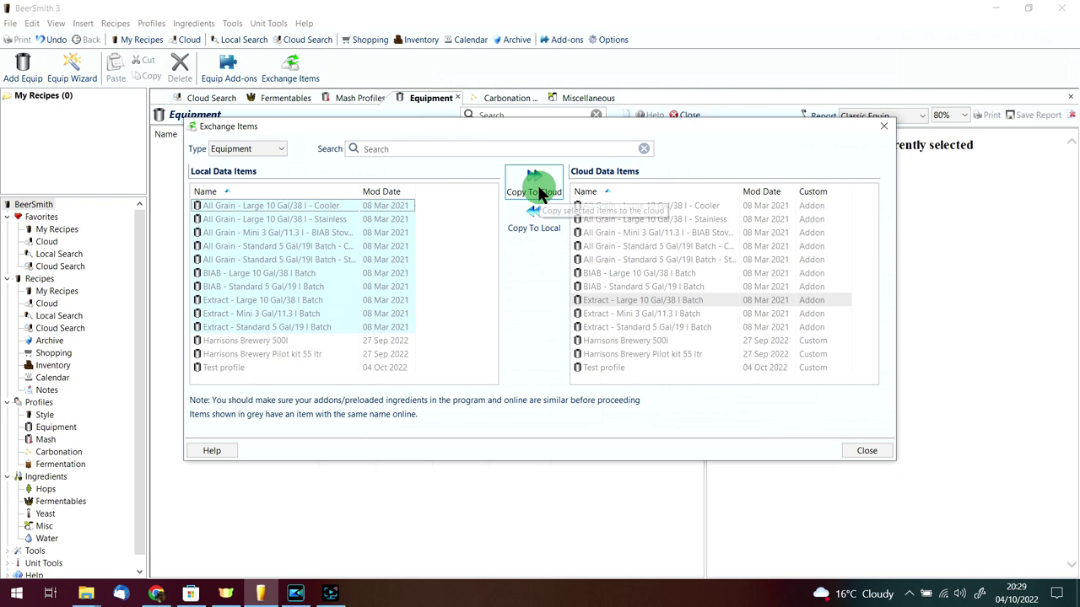
pyautogui.click(465, 278)
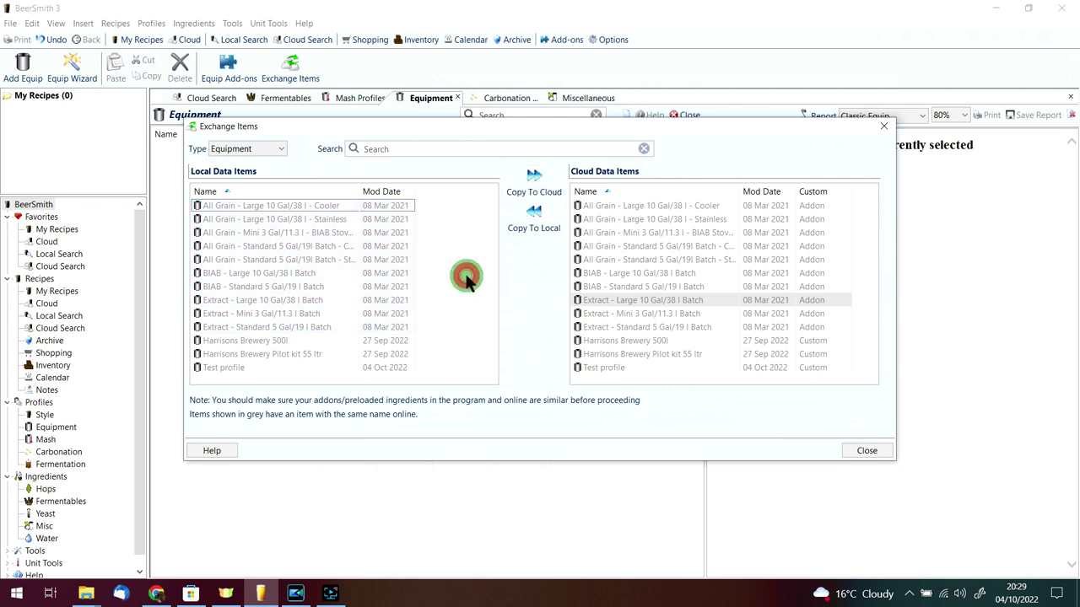
pyautogui.moveTo(427, 205); pyautogui.dragTo(358, 331)
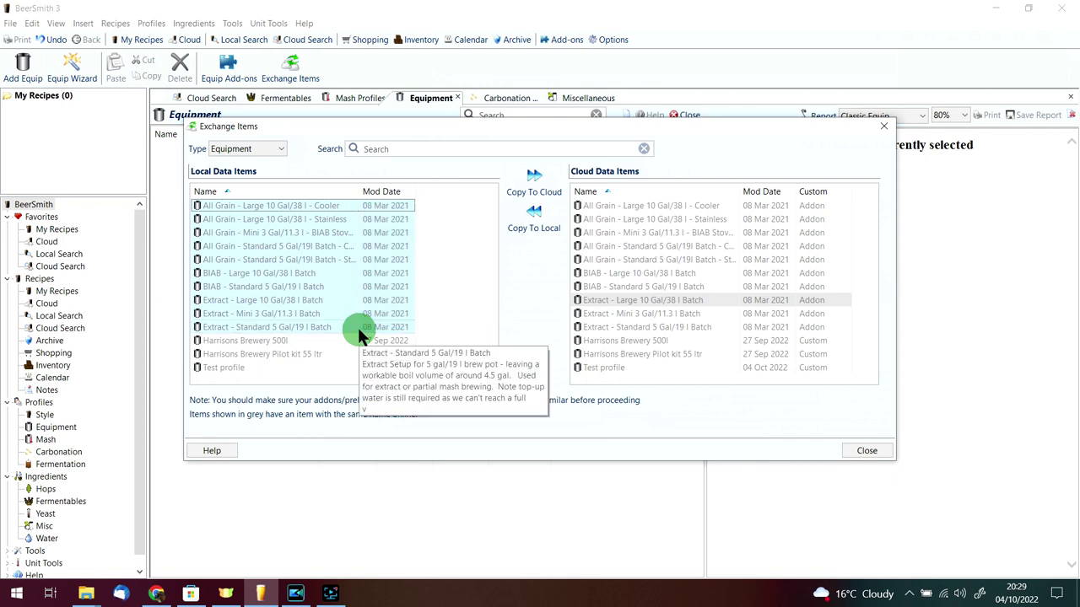
pyautogui.click(454, 269)
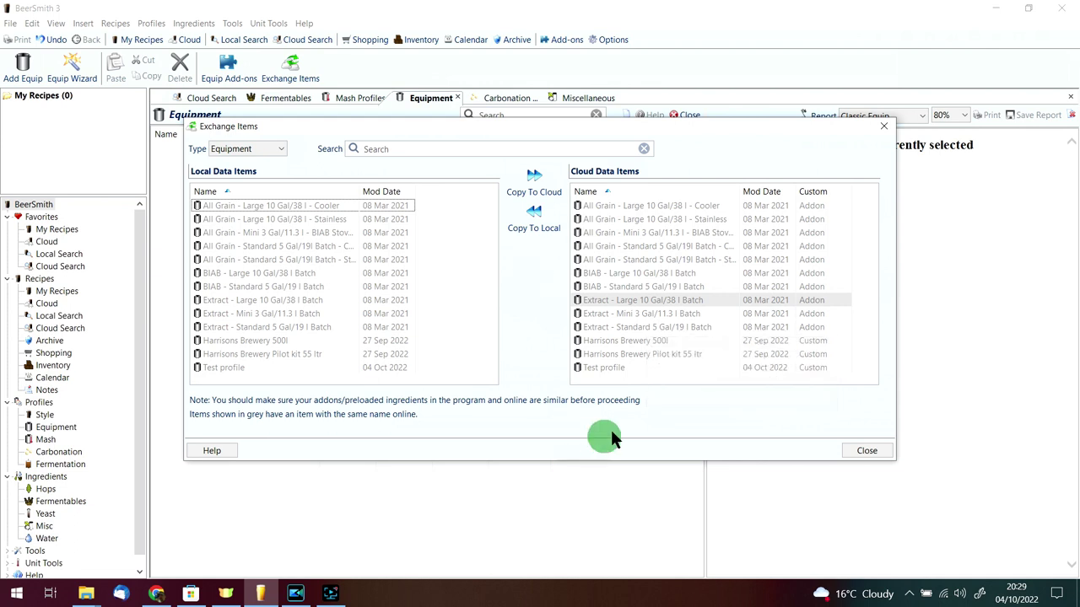
# Step: Close the exchange and delete the ten preloaded equipment profiles from the Equipment list
pyautogui.click(857, 454)
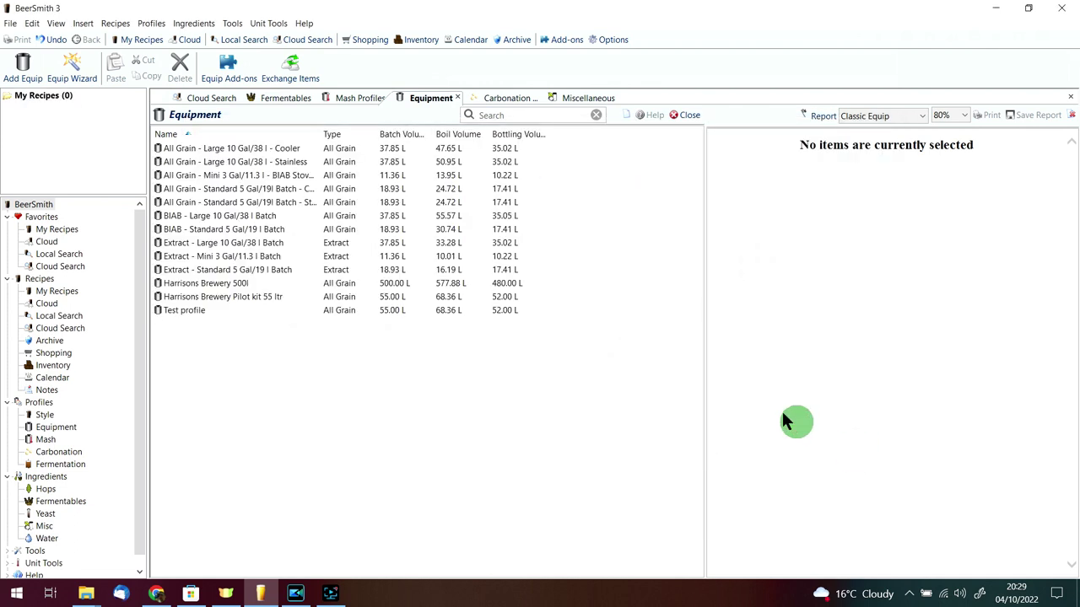
pyautogui.moveTo(557, 159); pyautogui.dragTo(484, 269)
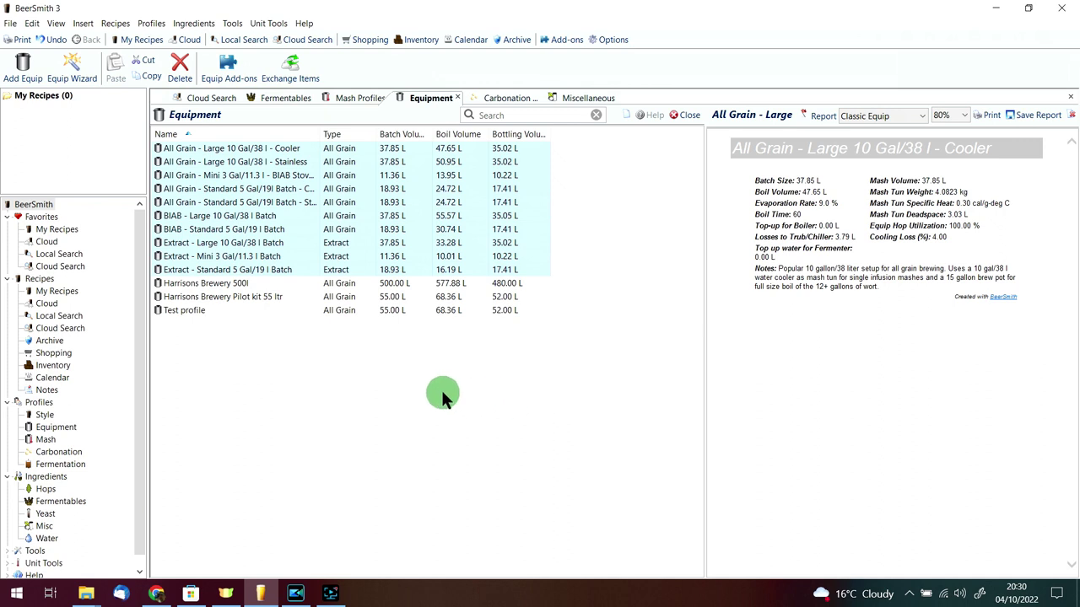
pyautogui.press('Delete')
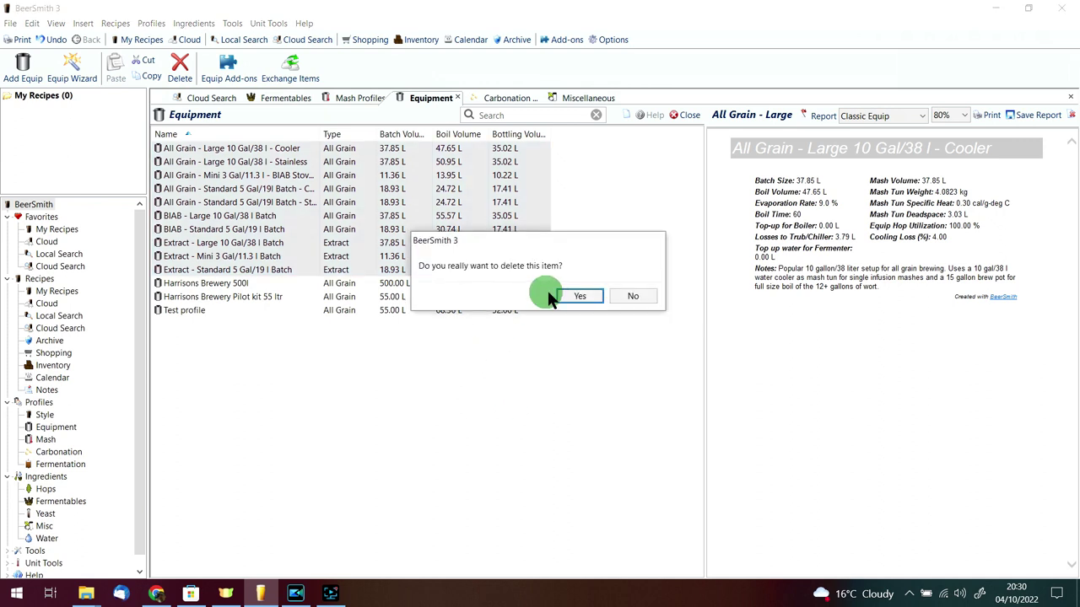
pyautogui.click(579, 296)
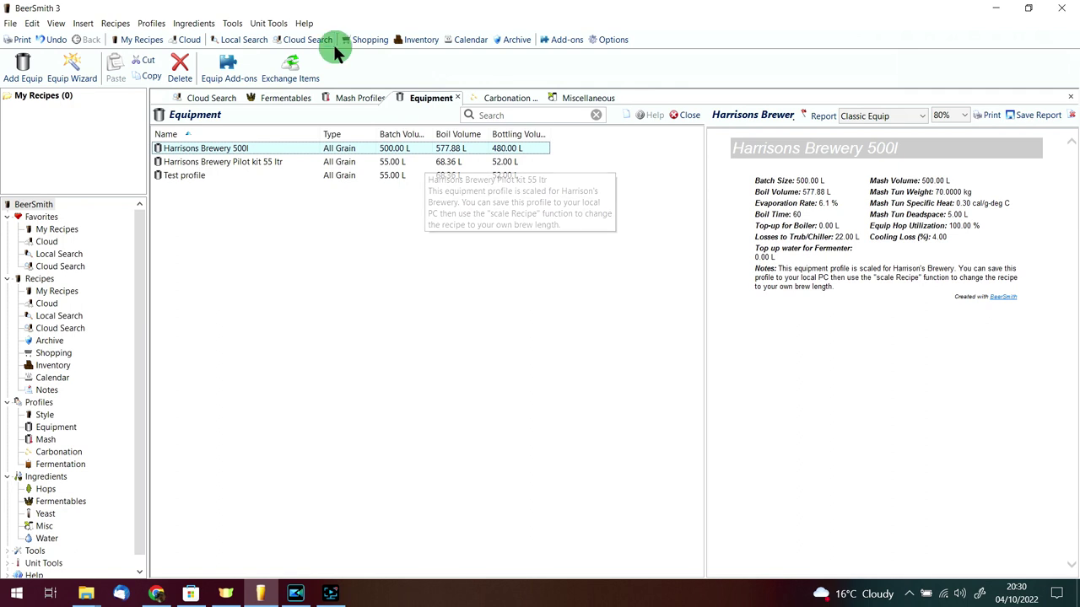
# Step: Copy the local Harrisons Brewery 500l profile to the cloud and close the exchange
pyautogui.click(297, 65)
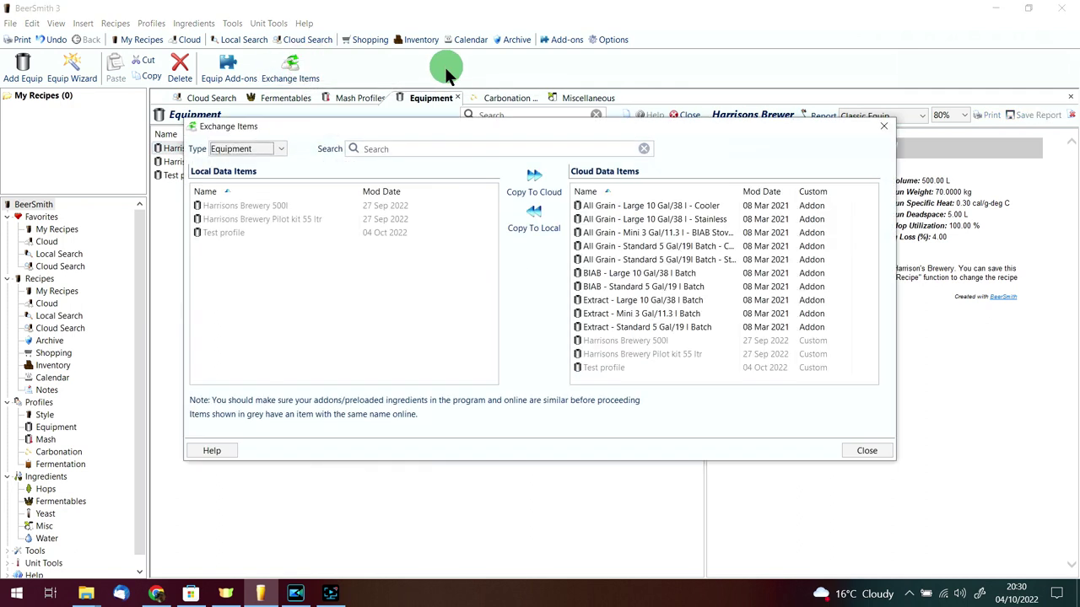
pyautogui.click(311, 208)
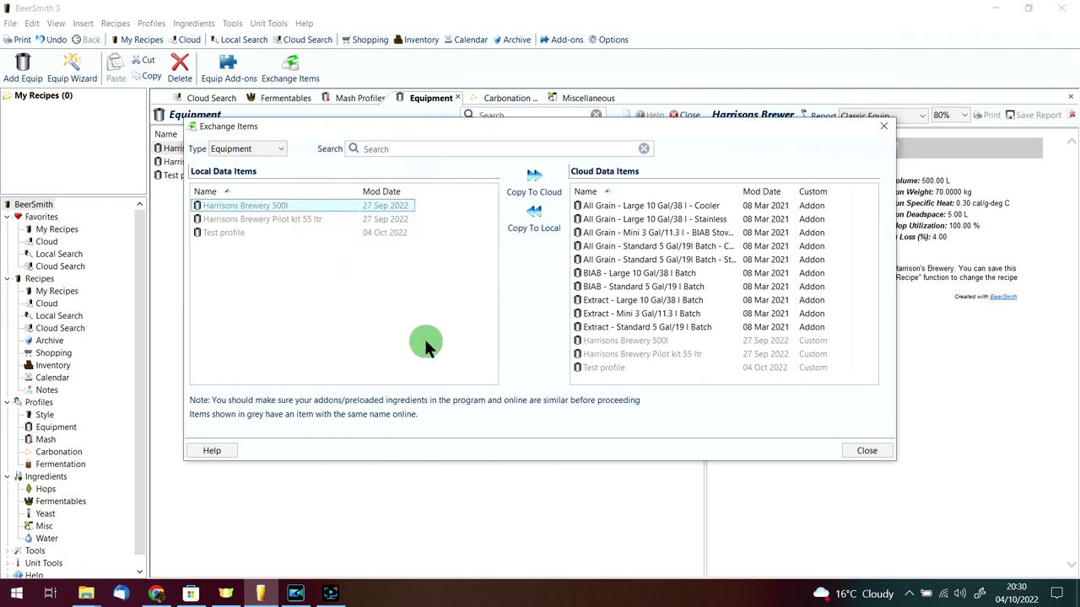
pyautogui.click(545, 186)
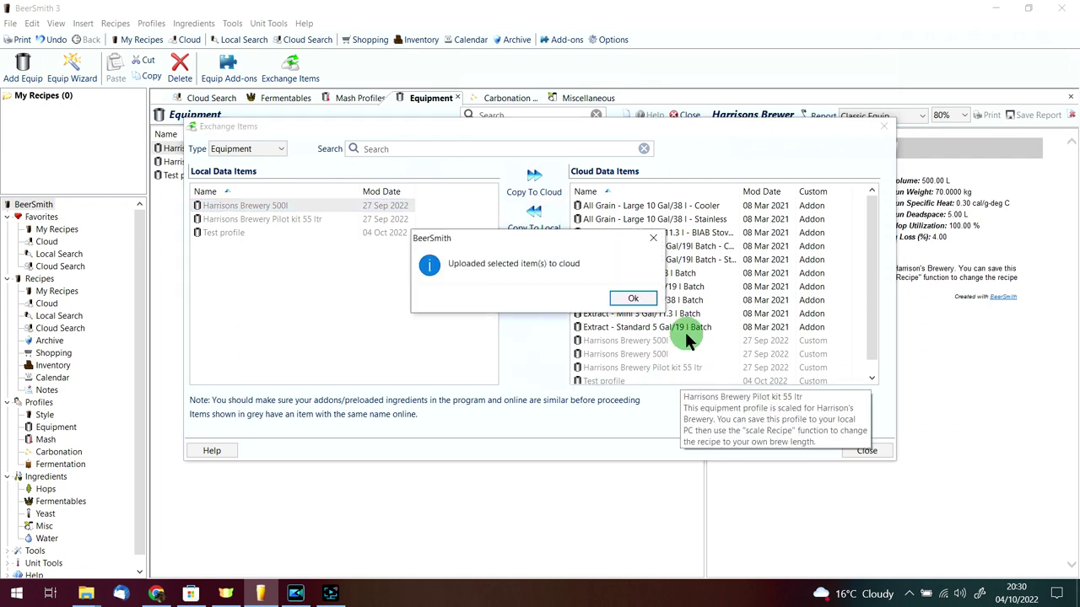
pyautogui.click(640, 299)
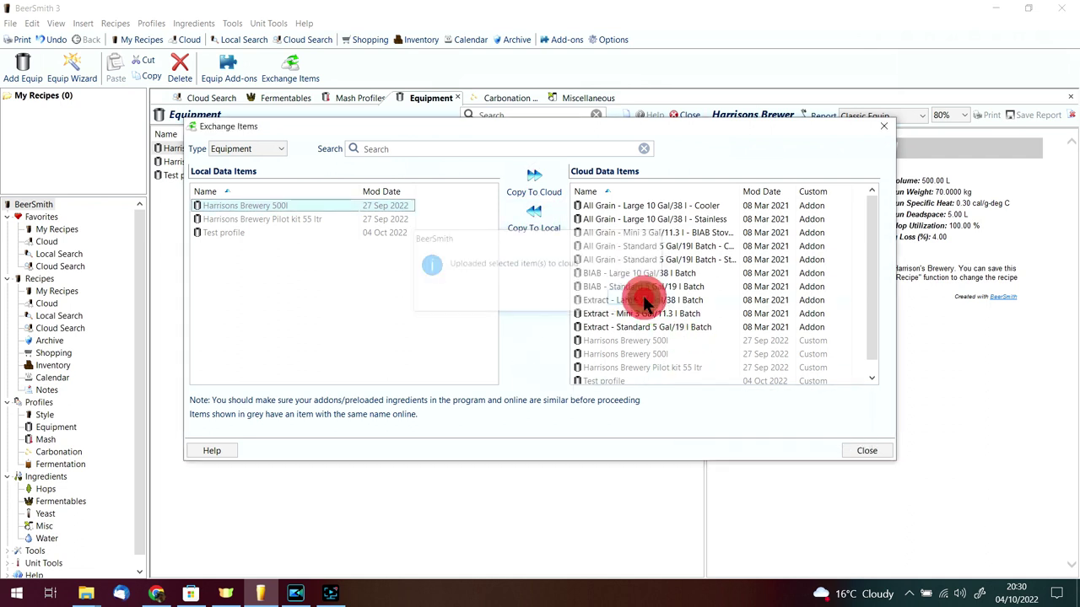
pyautogui.click(666, 342)
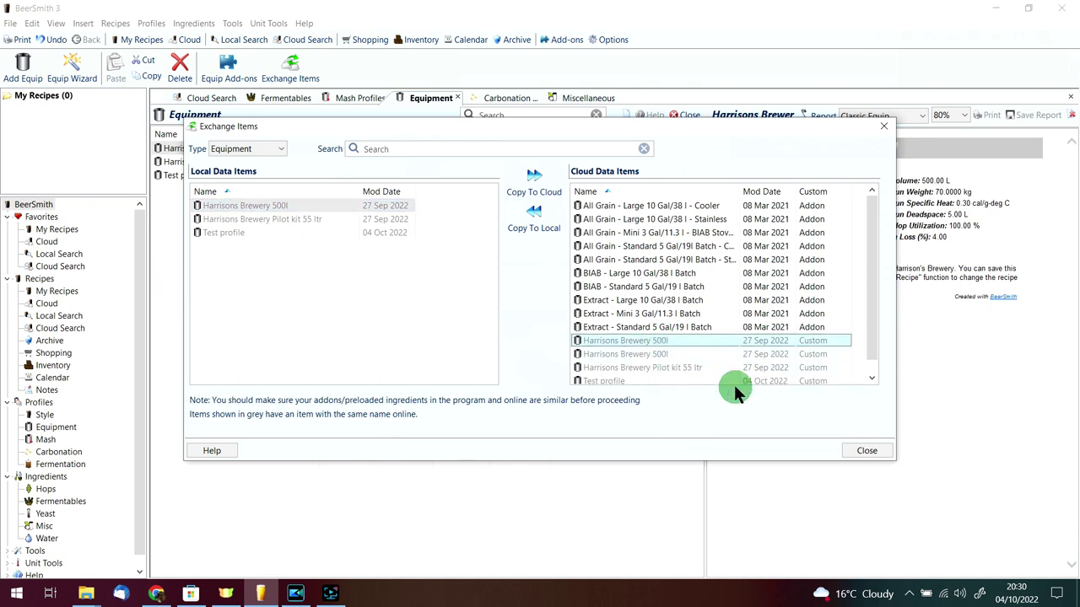
pyautogui.click(861, 450)
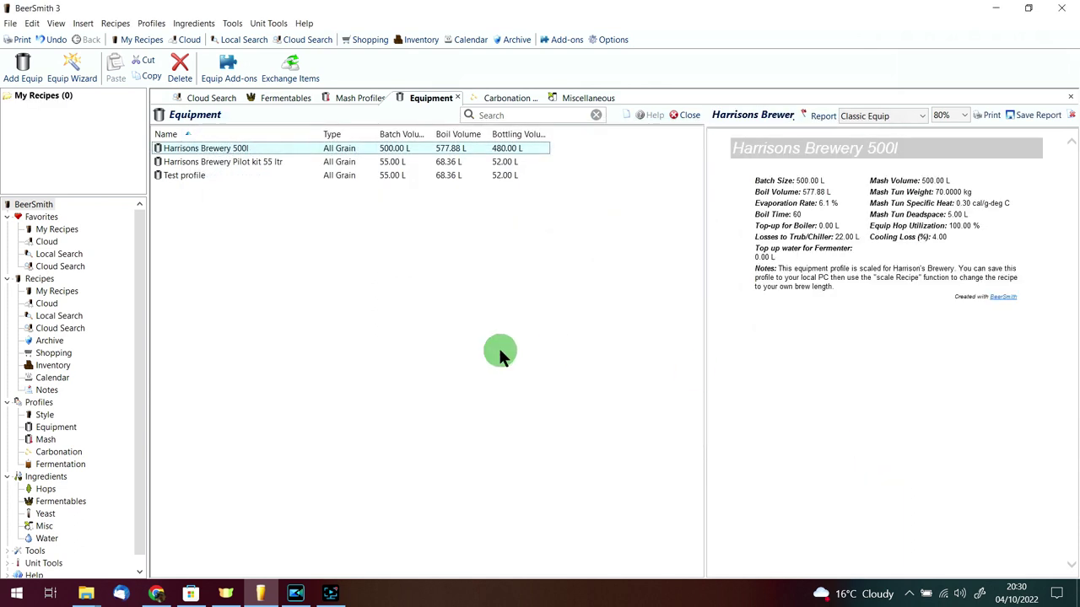
# Step: Refresh the BeerSmith Web equipment list and delete the first Harrisons Brewery 500l duplicate
pyautogui.click(157, 594)
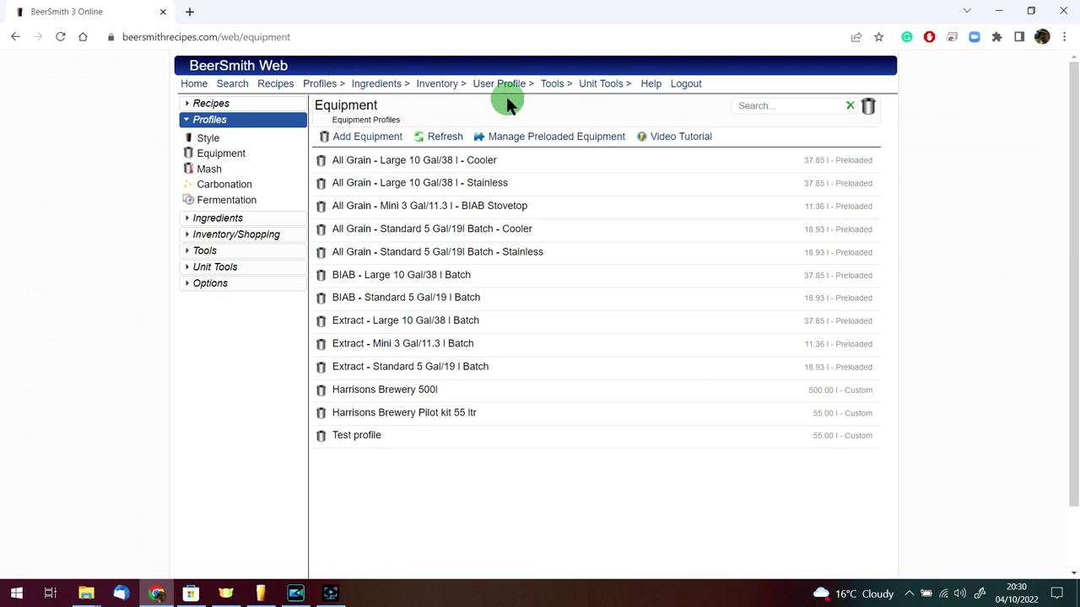
pyautogui.click(447, 137)
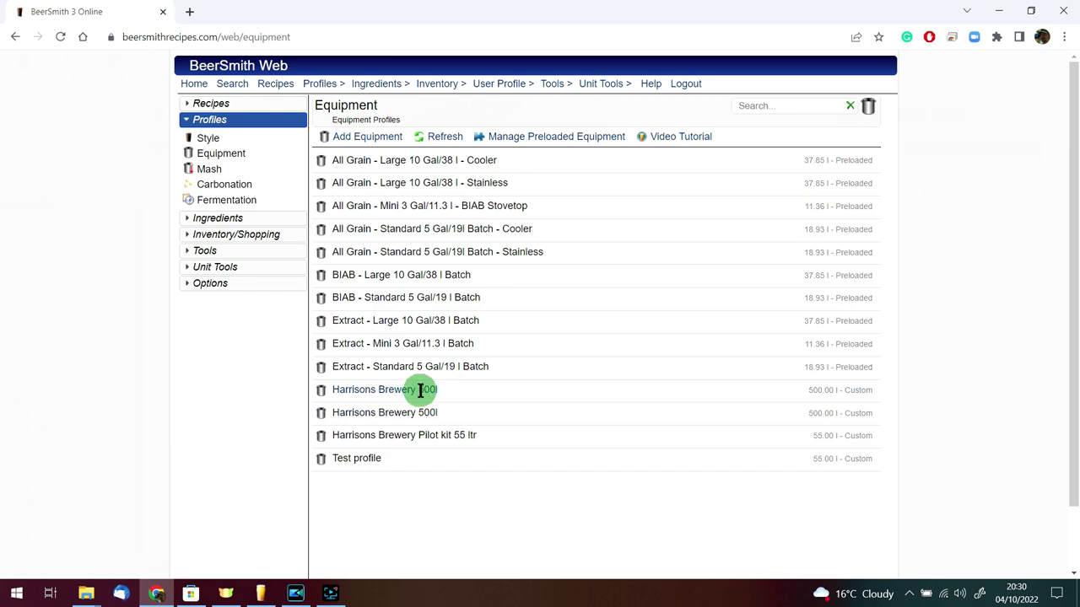
pyautogui.click(429, 390)
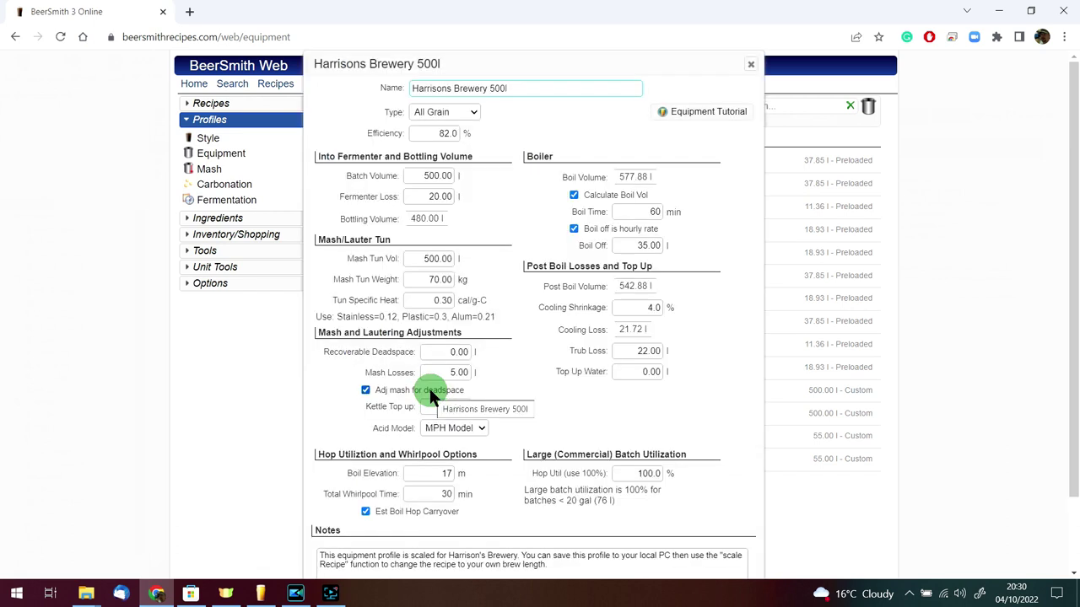
pyautogui.scroll(-2, 1061, 185)
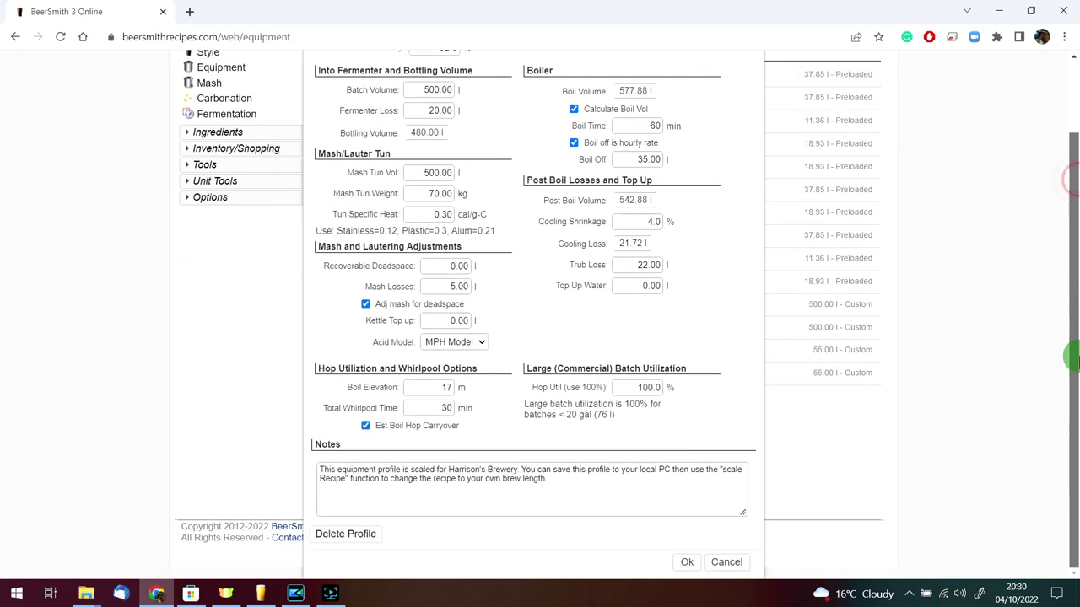
pyautogui.click(337, 536)
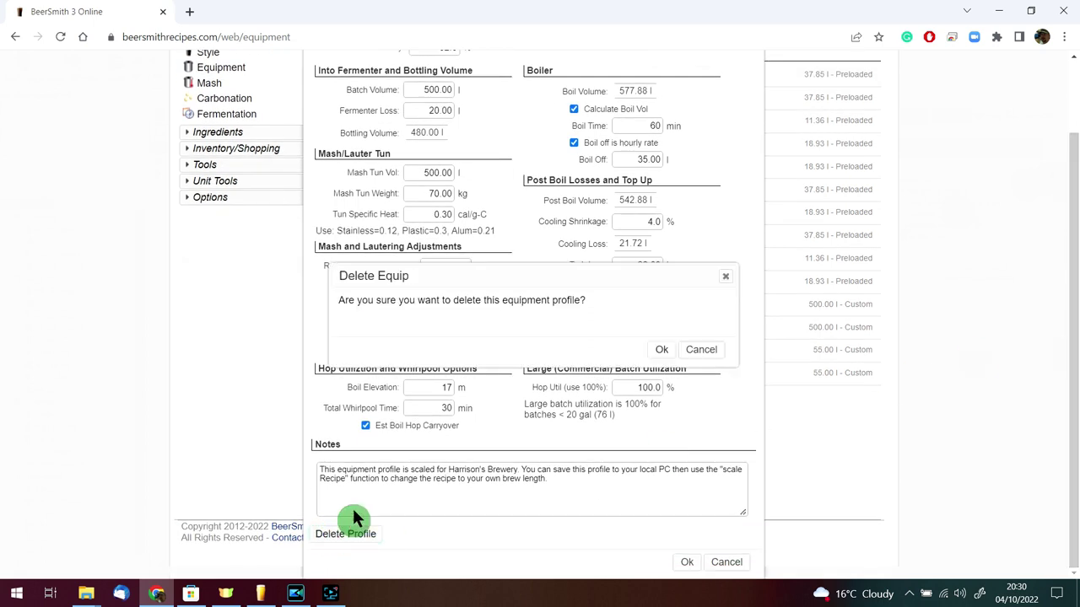
pyautogui.click(662, 350)
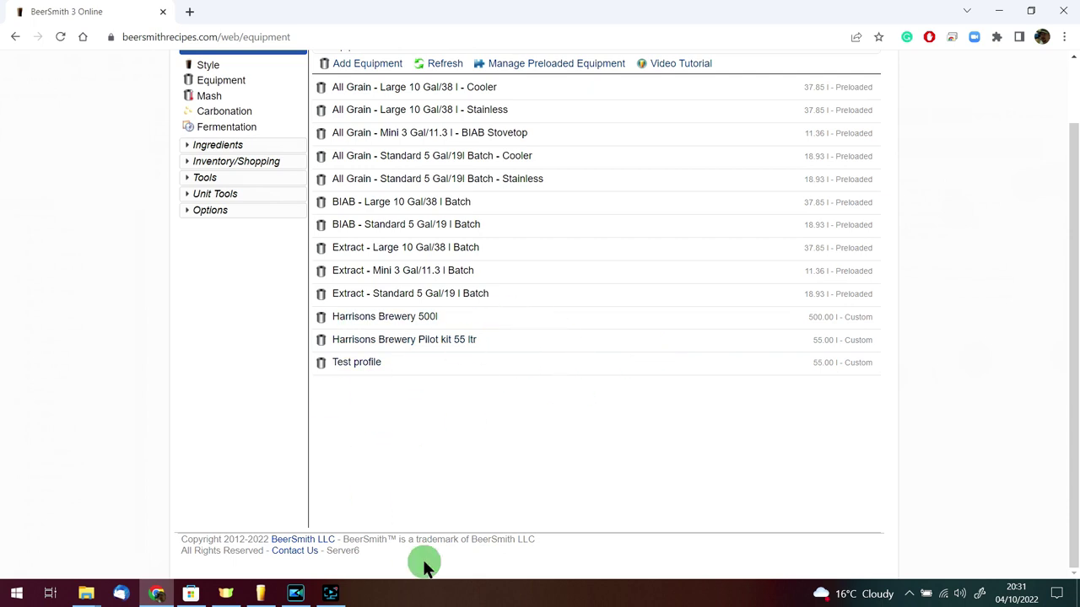
# Step: Copy the ten preloaded cloud equipment profiles back to the local BeerSmith 3 list
pyautogui.click(260, 593)
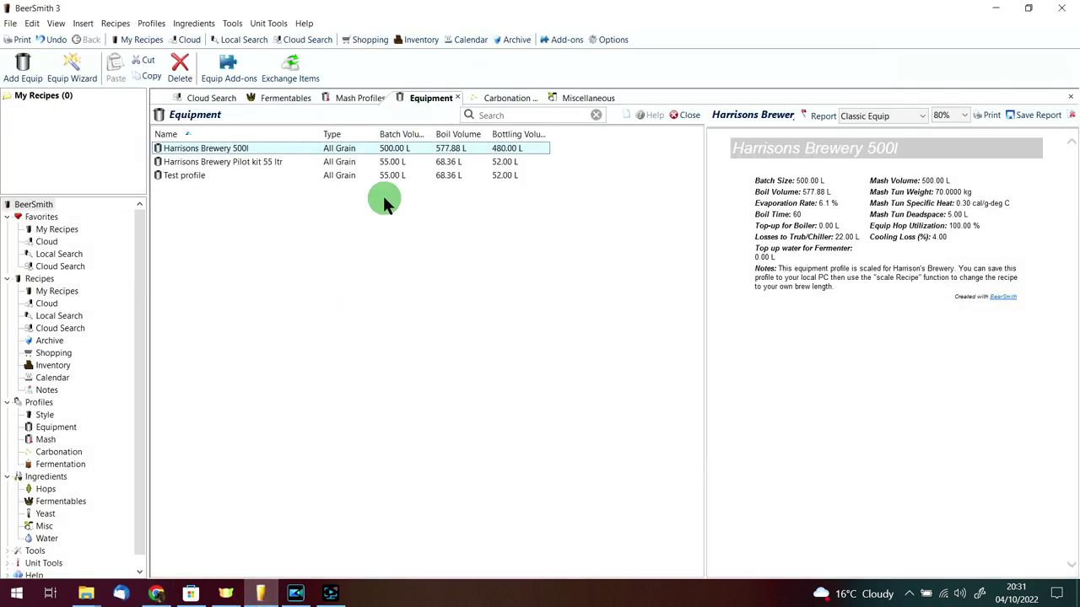
pyautogui.click(303, 76)
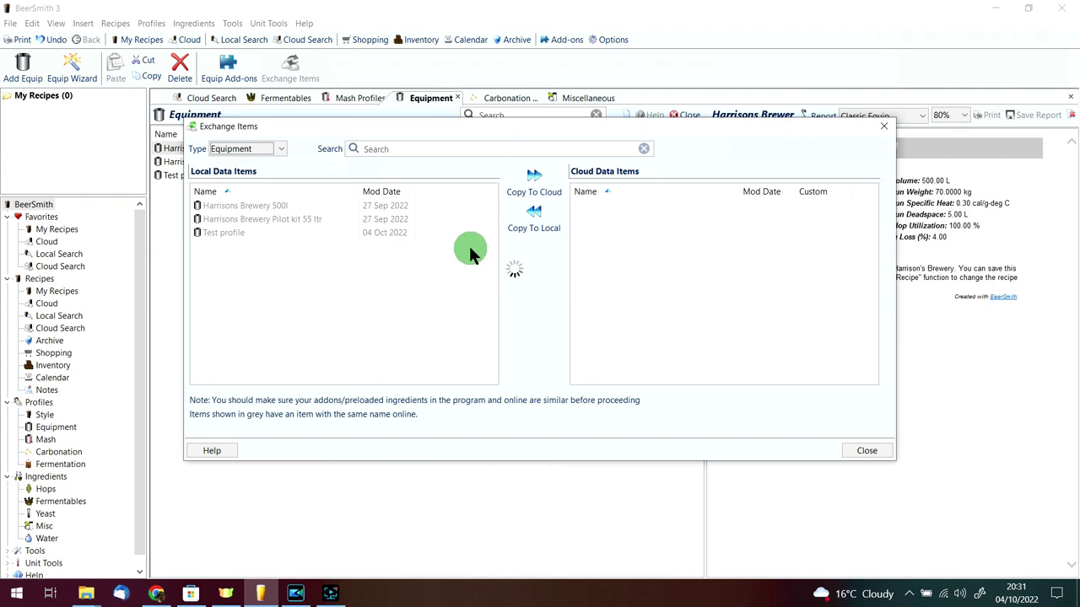
pyautogui.click(561, 212)
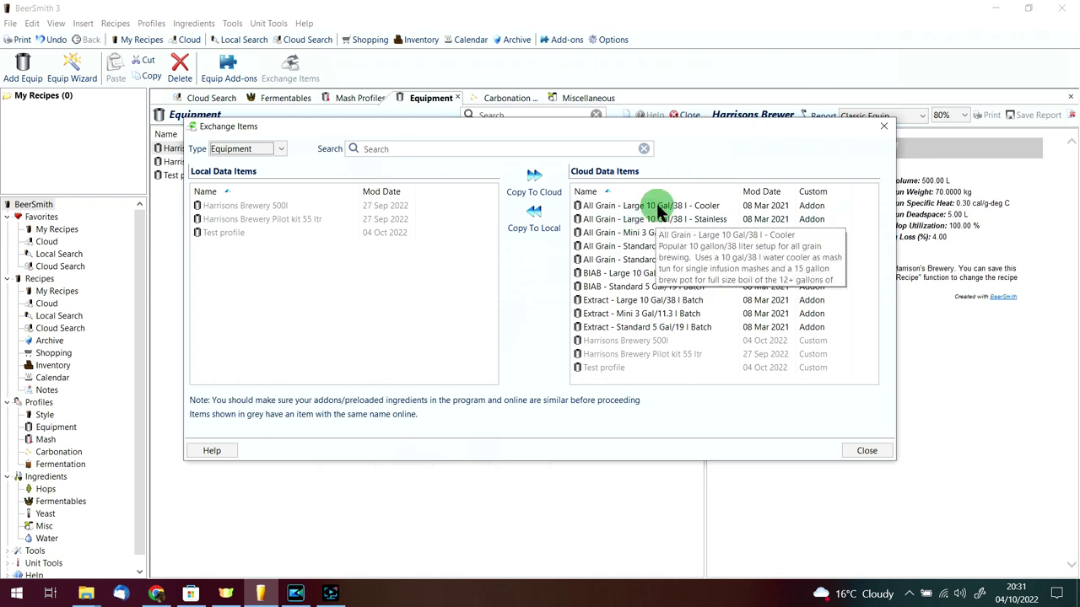
pyautogui.moveTo(859, 200); pyautogui.dragTo(779, 324)
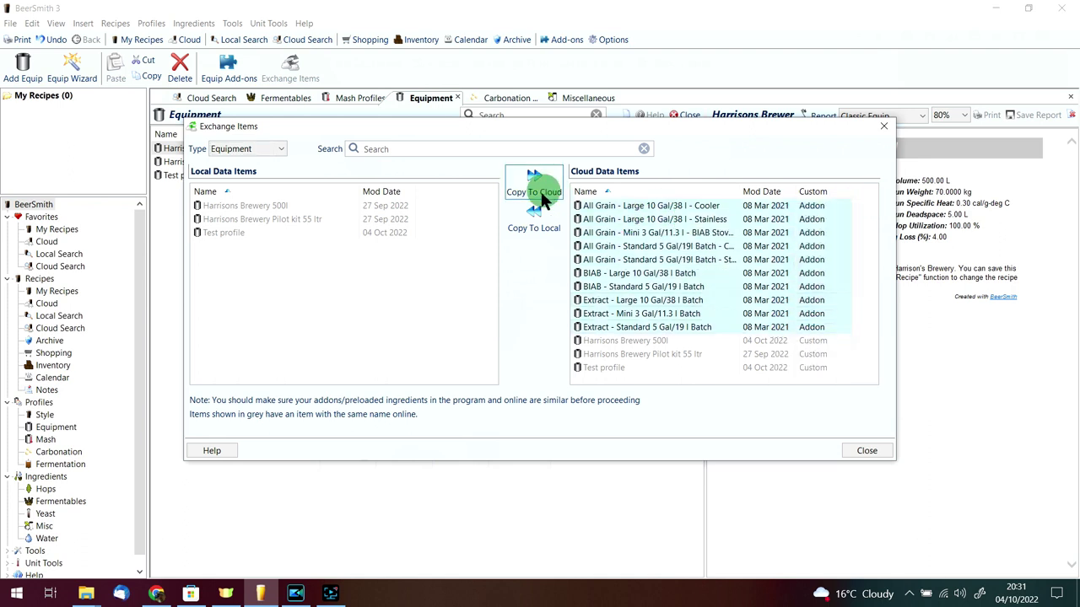
pyautogui.click(534, 228)
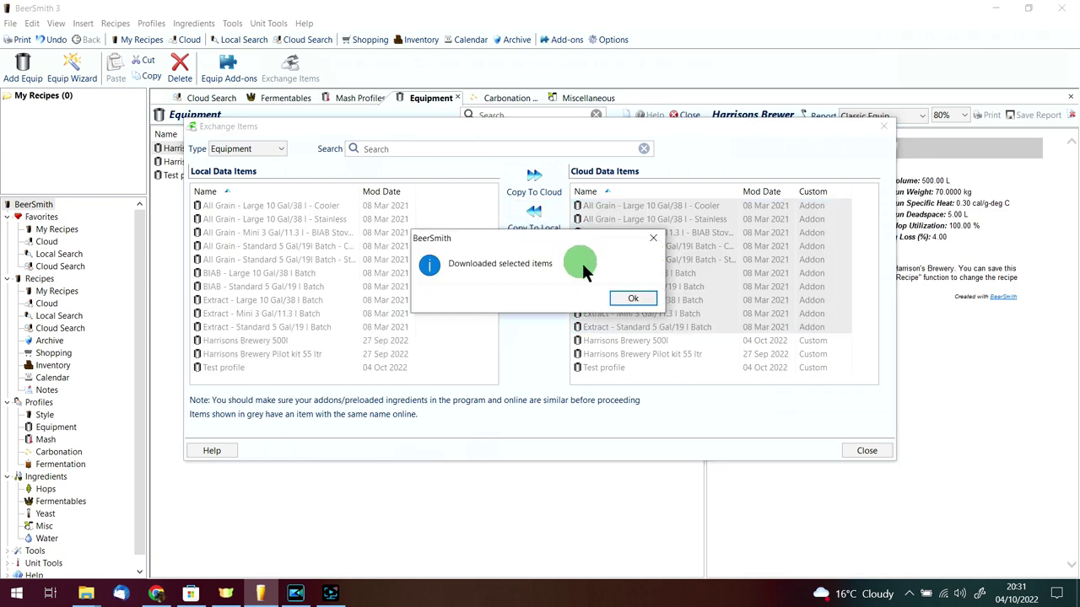
pyautogui.click(631, 300)
pyautogui.click(535, 224)
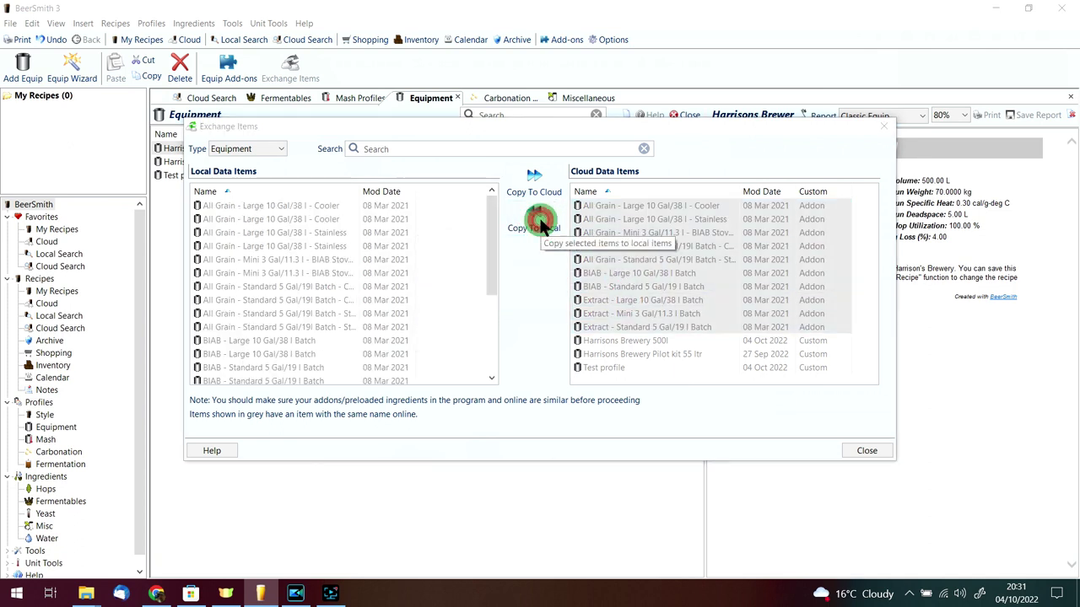
pyautogui.click(627, 295)
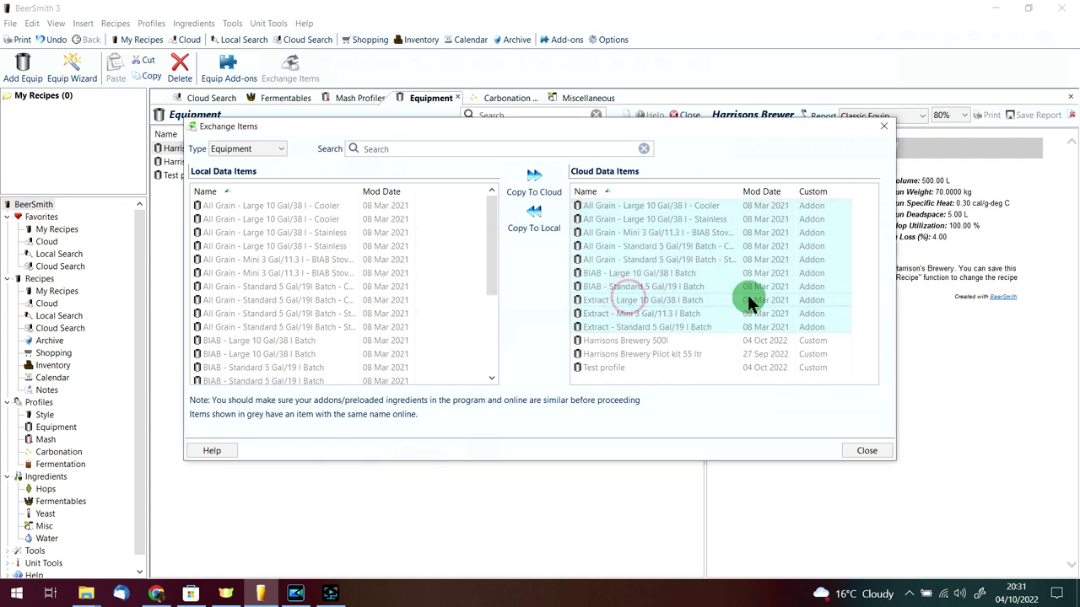
pyautogui.click(869, 450)
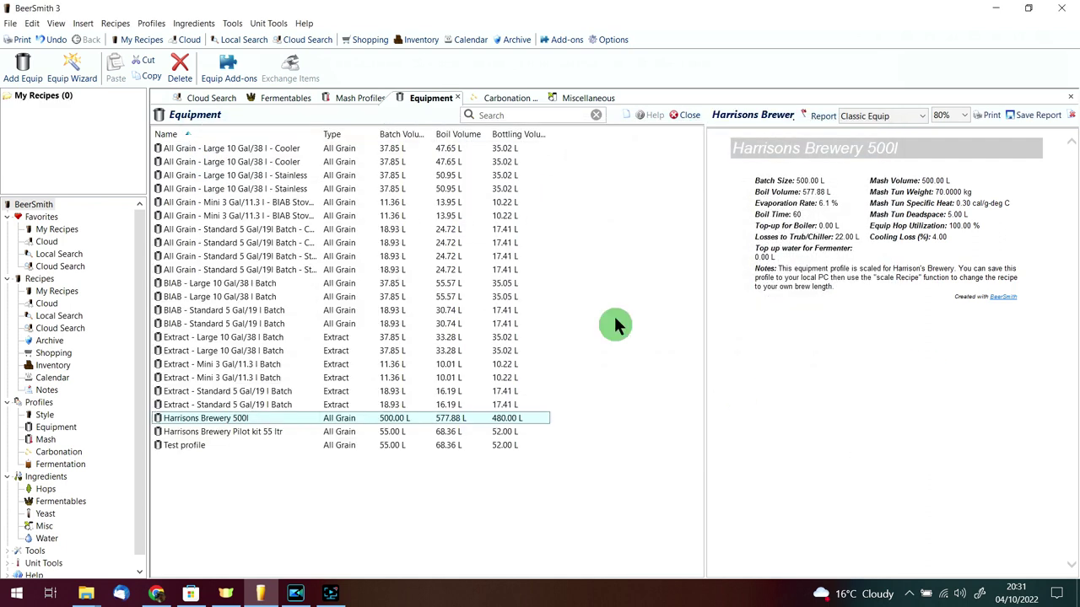
# Step: Delete all preloaded equipment rows, keeping only the Harrisons Brewery profiles and Test profile
pyautogui.moveTo(575, 145); pyautogui.dragTo(399, 410)
pyautogui.press('Delete')
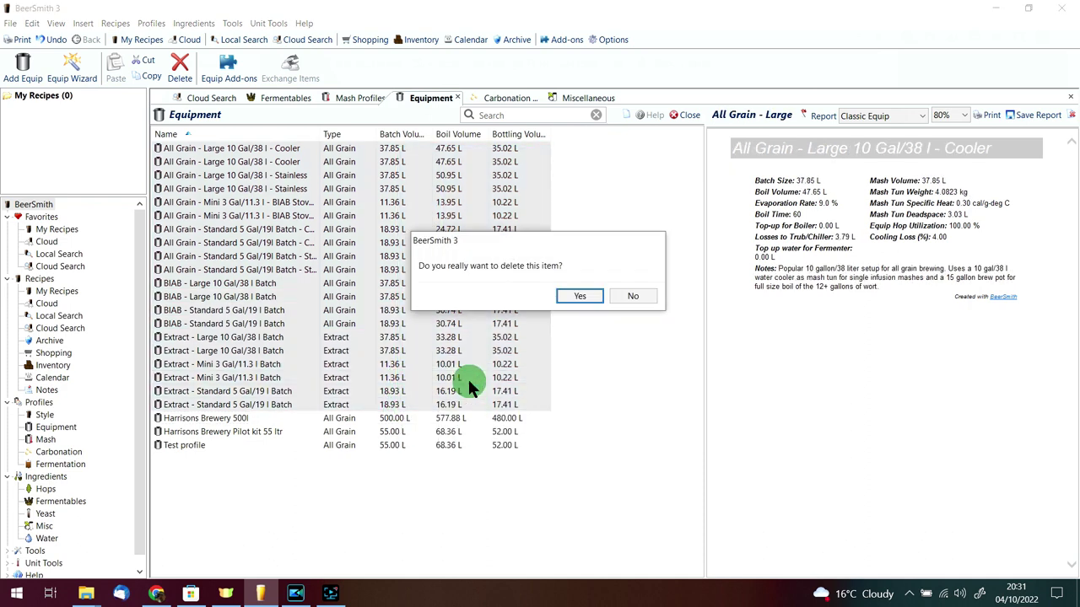
pyautogui.click(581, 294)
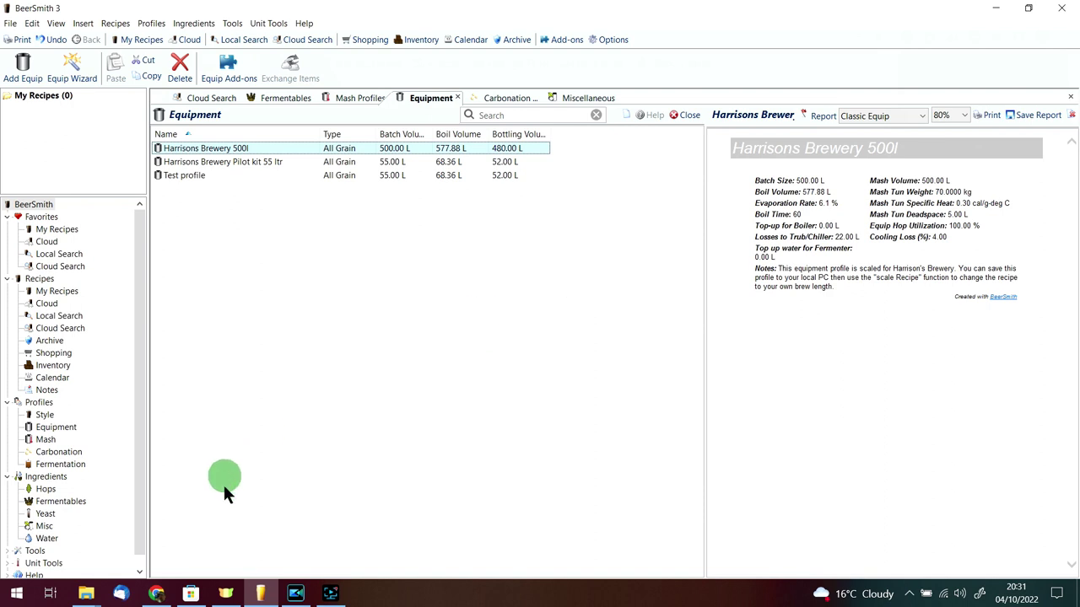
pyautogui.click(155, 594)
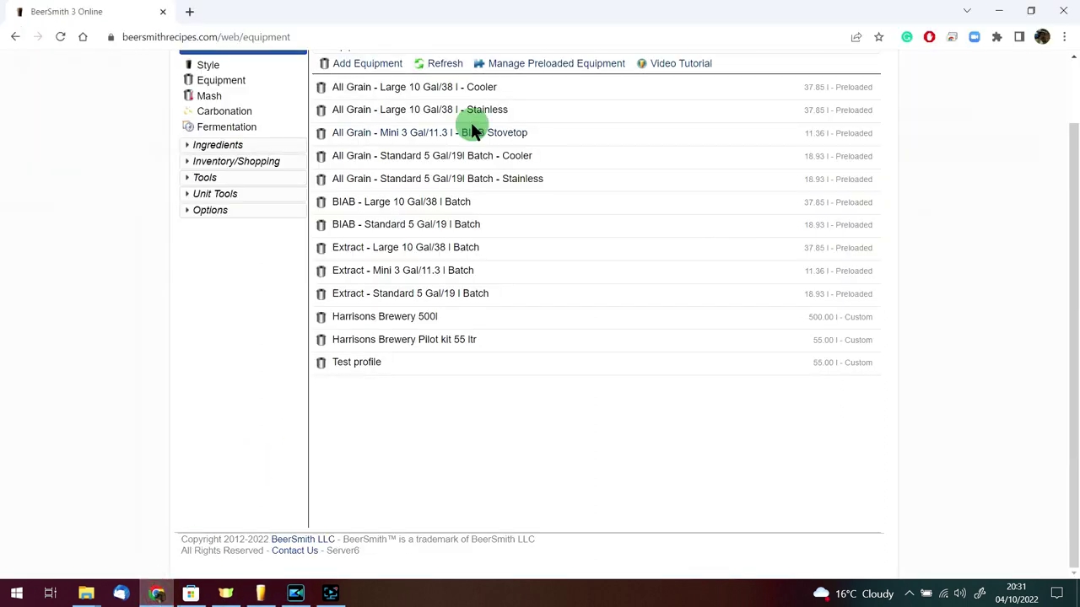
pyautogui.click(741, 89)
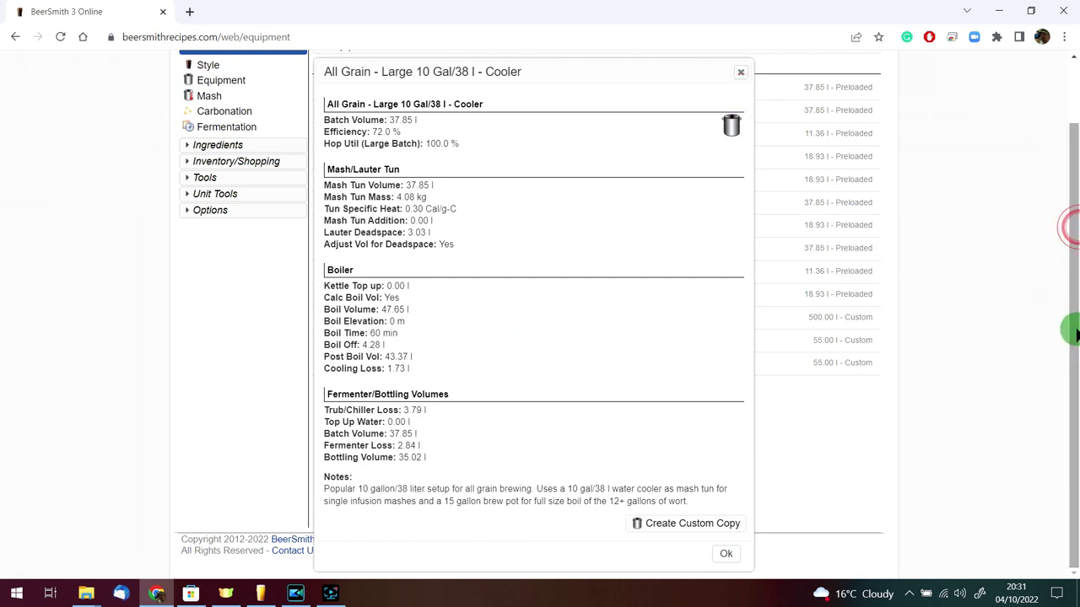
pyautogui.moveTo(1070, 272); pyautogui.dragTo(1071, 371)
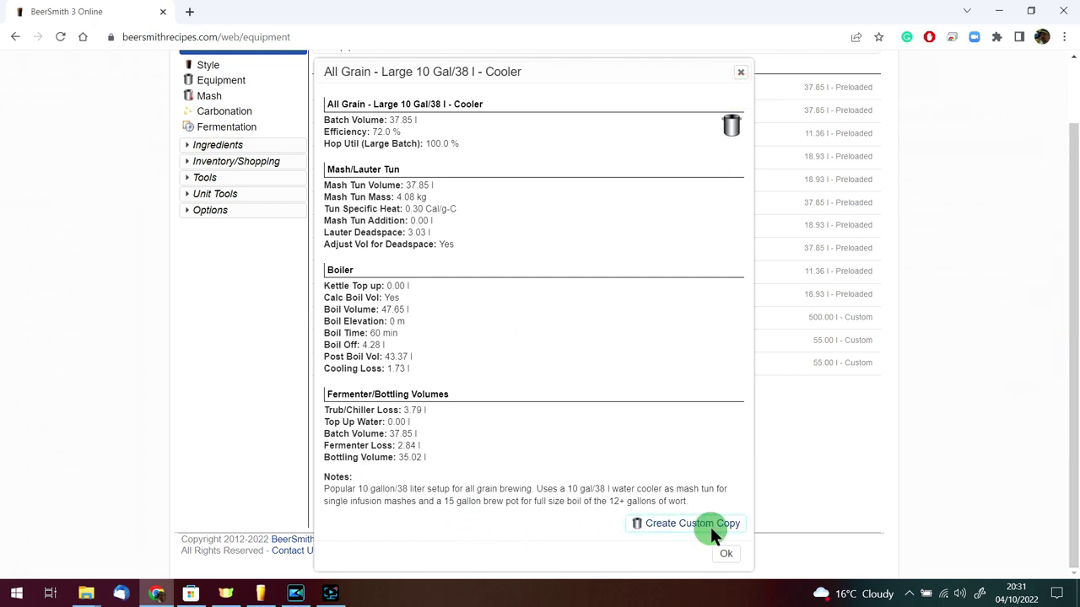
pyautogui.click(728, 554)
pyautogui.click(588, 146)
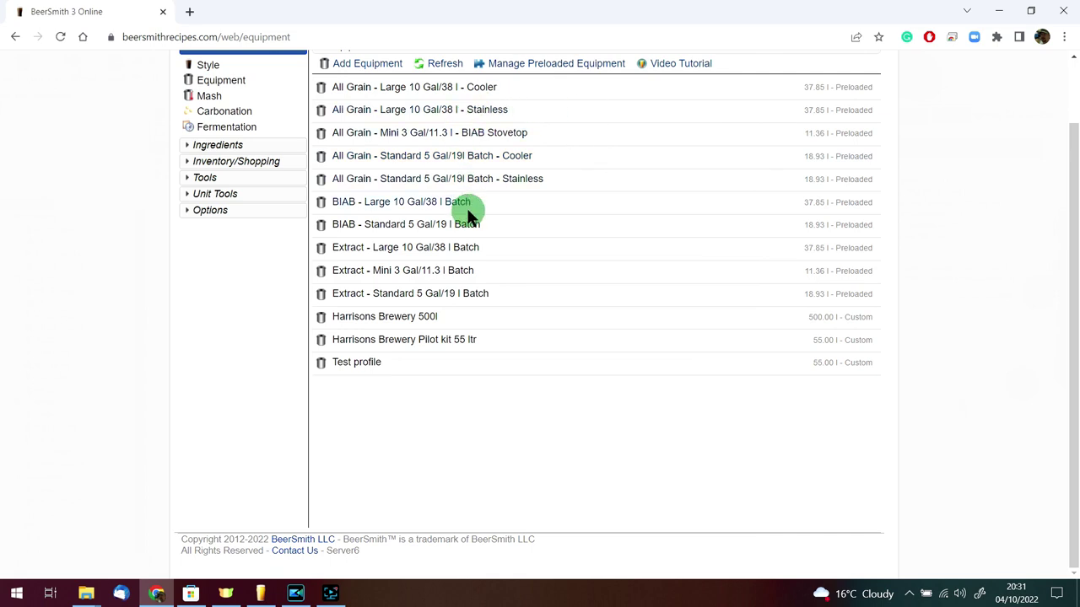
pyautogui.click(456, 340)
pyautogui.moveTo(1076, 200); pyautogui.dragTo(1076, 262)
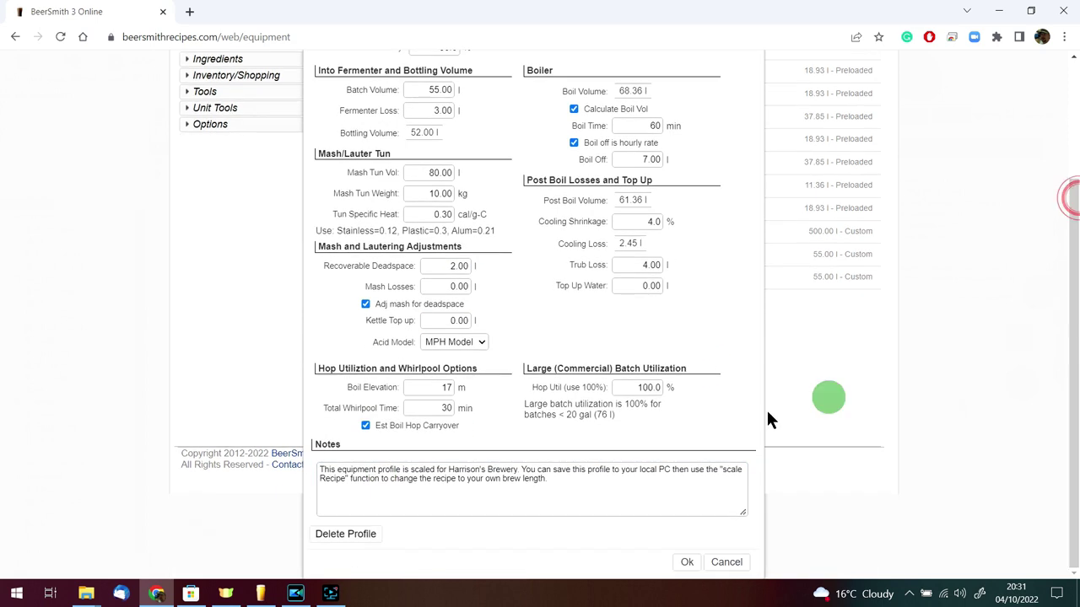
pyautogui.click(724, 562)
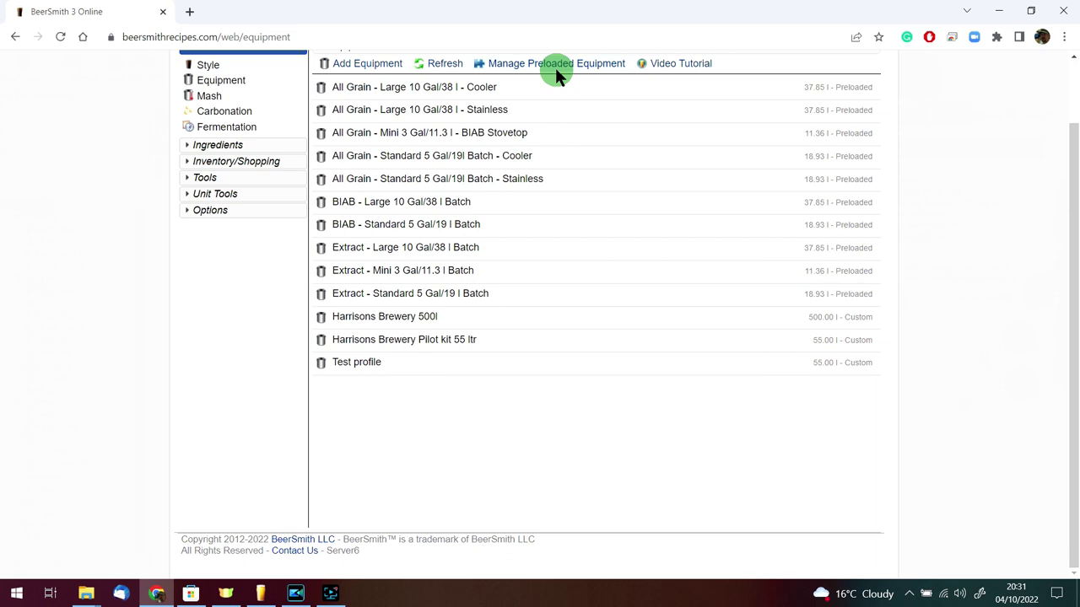
pyautogui.moveTo(1073, 361); pyautogui.dragTo(1073, 300)
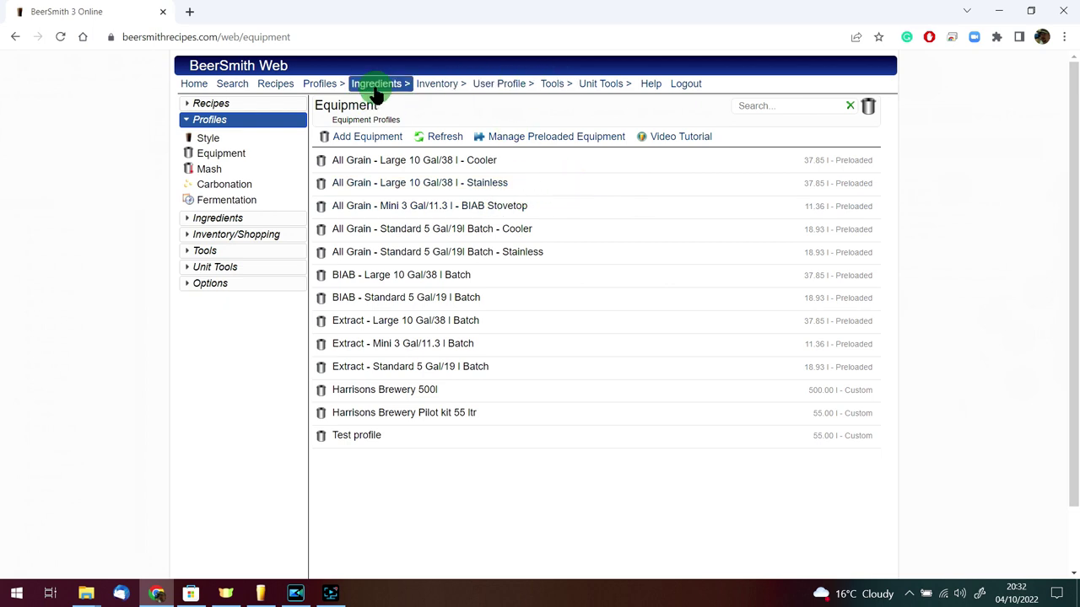
# Step: Show the Fermentables list in BeerSmith Web and select Amber Malt (Muntons)
pyautogui.moveTo(376, 93)
pyautogui.click(391, 121)
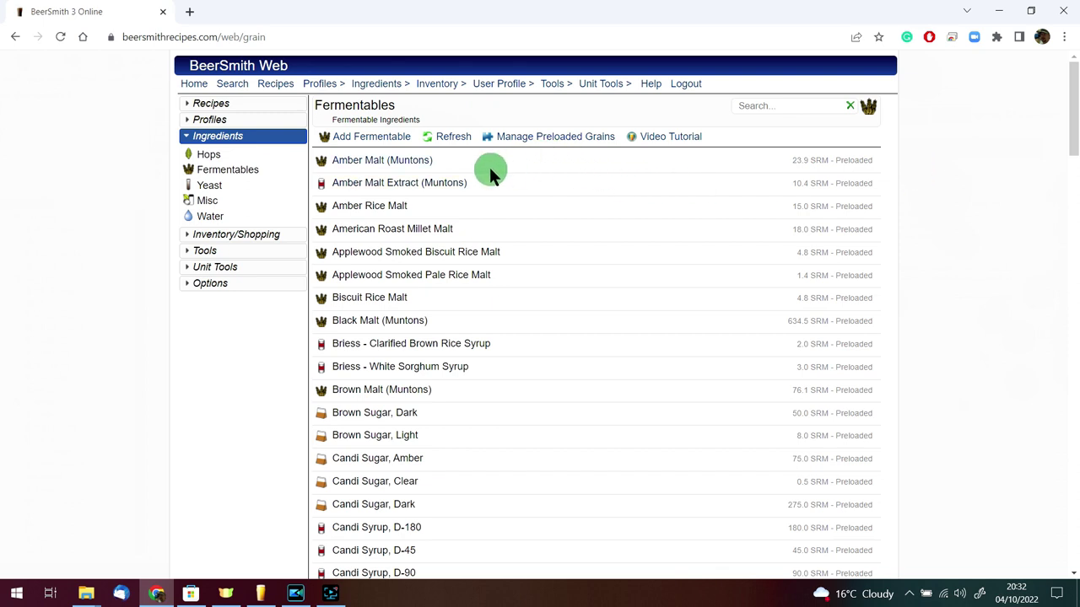
pyautogui.click(422, 163)
# Step: Delete the local Test profile from the BeerSmith 3 Equipment list
pyautogui.click(261, 594)
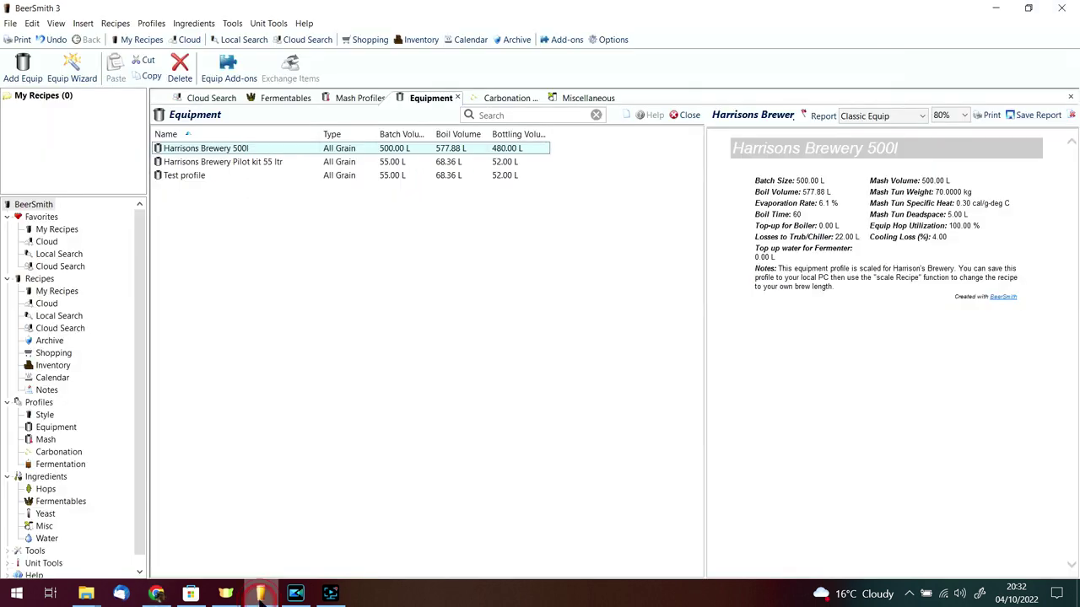
pyautogui.click(251, 177)
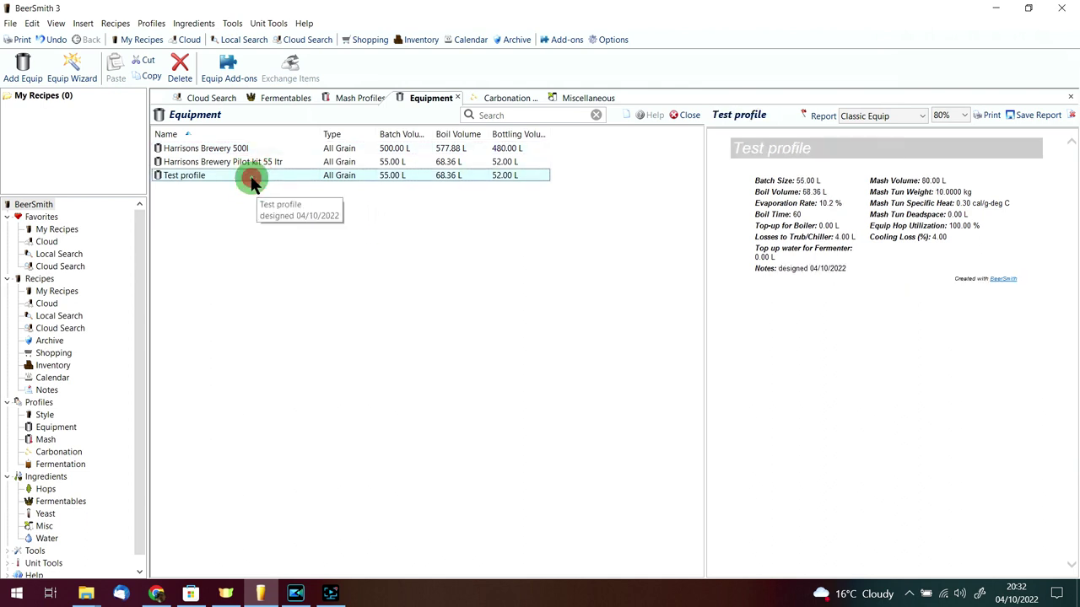
pyautogui.press('Delete')
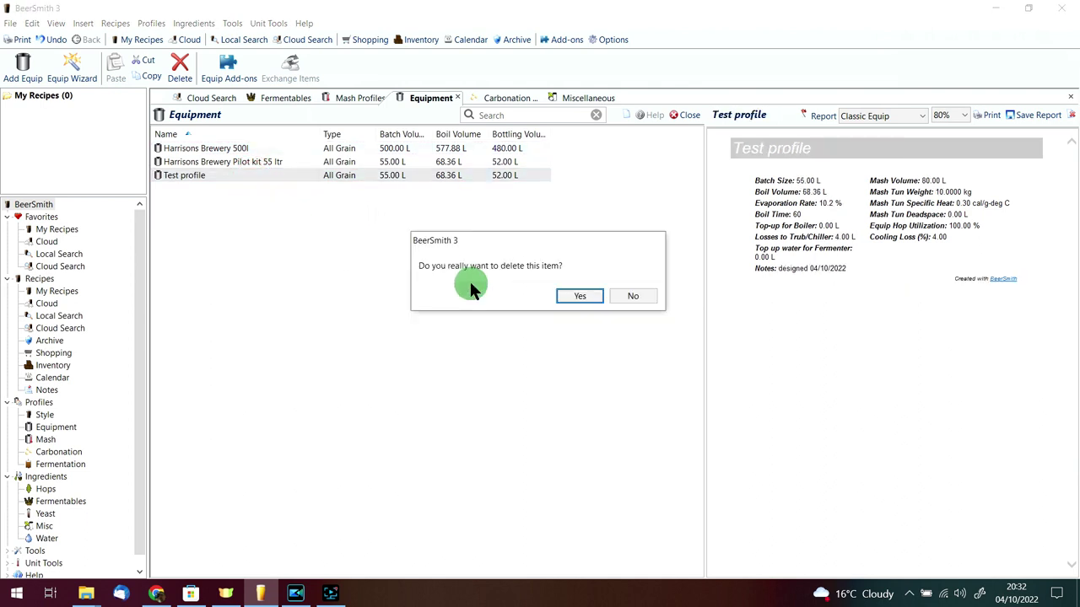
pyautogui.click(593, 297)
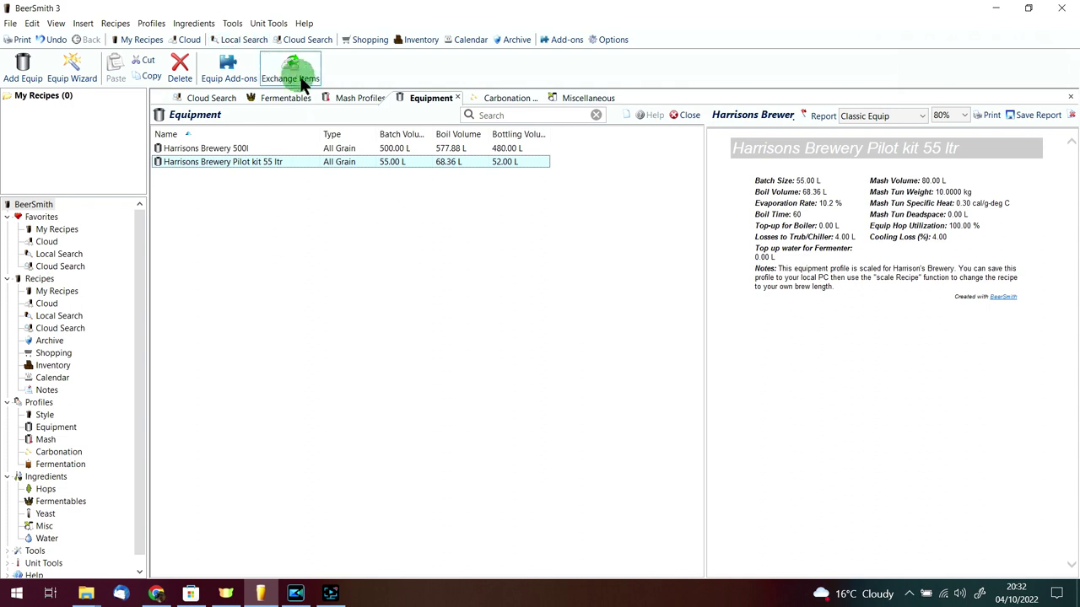
# Step: Copy Test profile from the cloud to the local equipment list and close the exchange
pyautogui.click(303, 75)
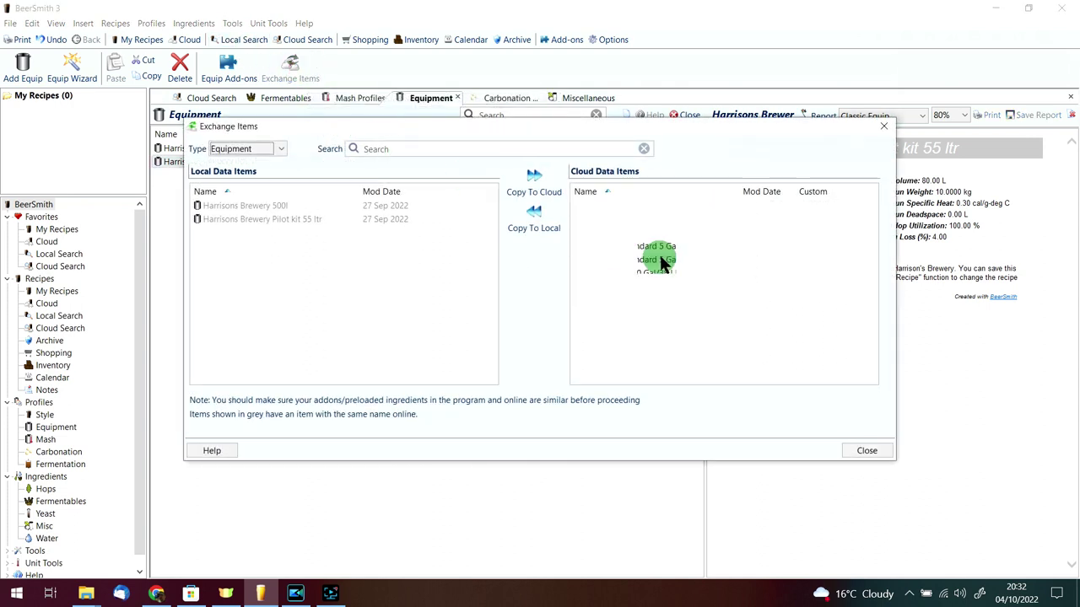
pyautogui.click(630, 366)
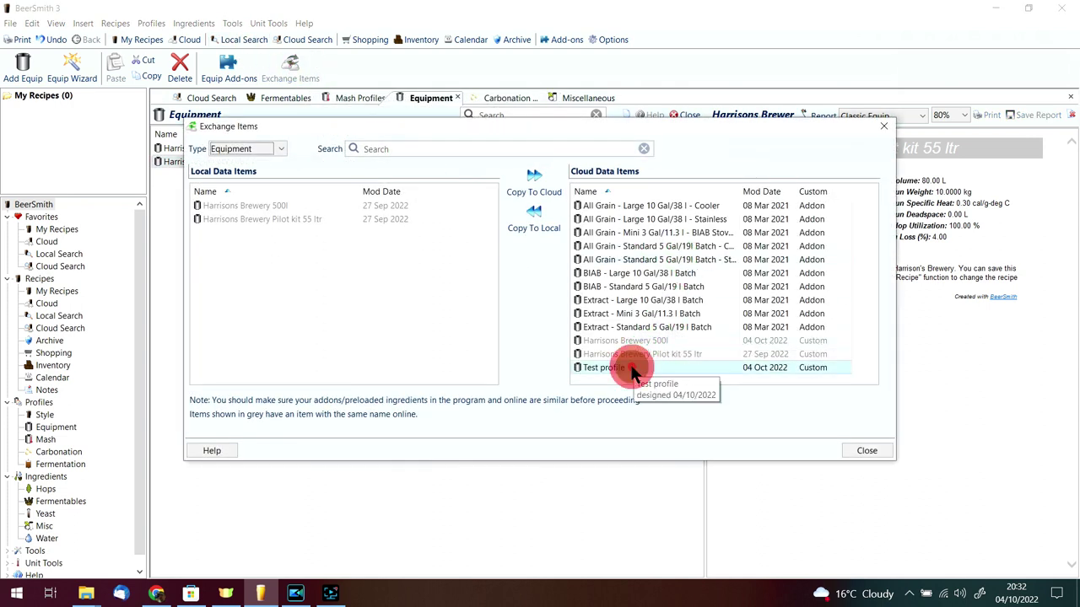
pyautogui.click(547, 236)
pyautogui.click(647, 299)
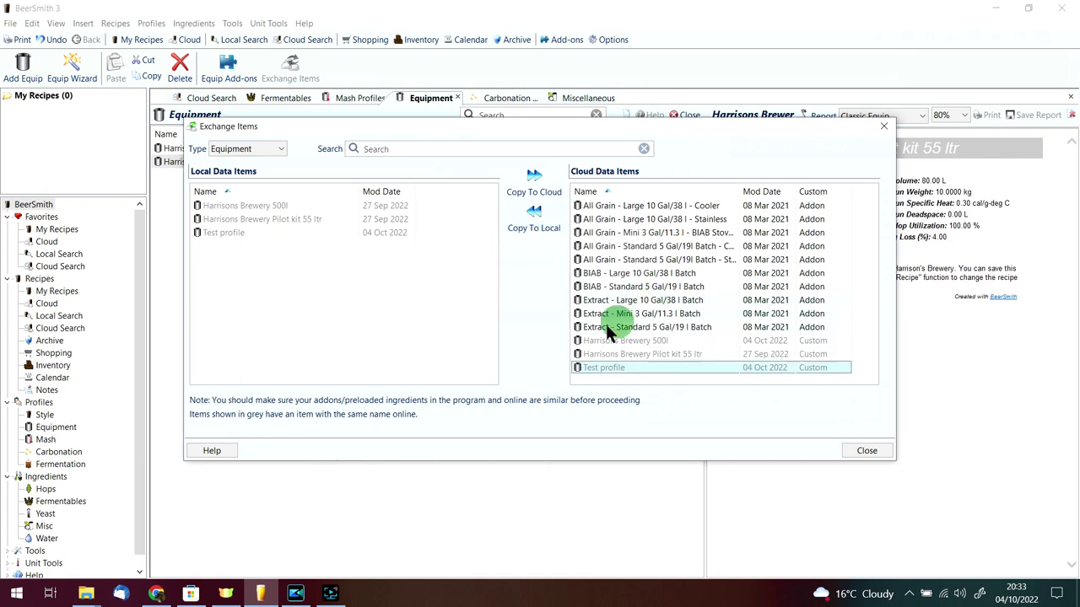
pyautogui.click(864, 451)
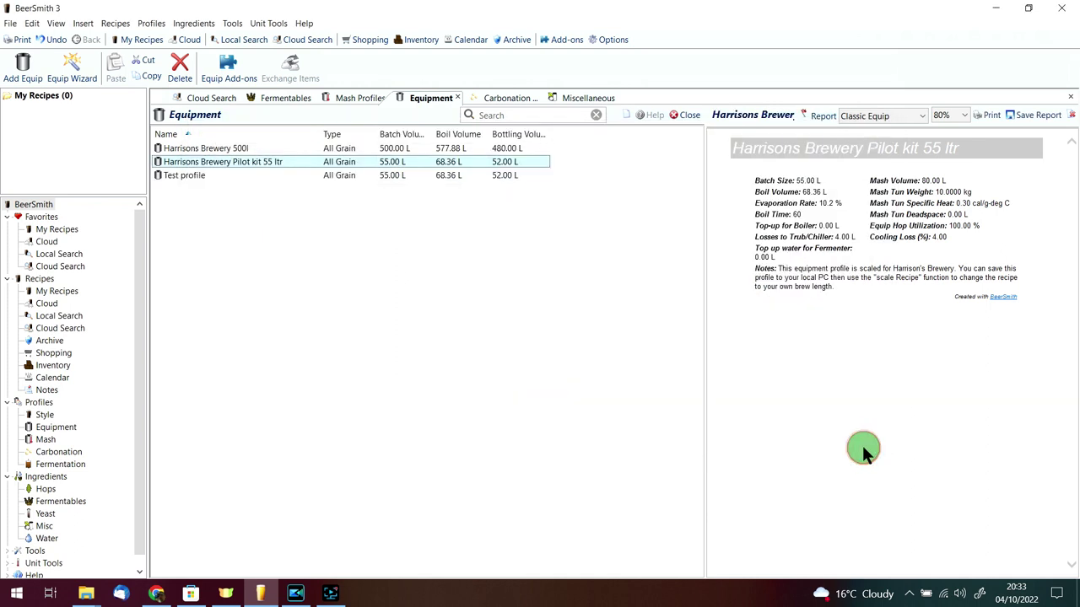